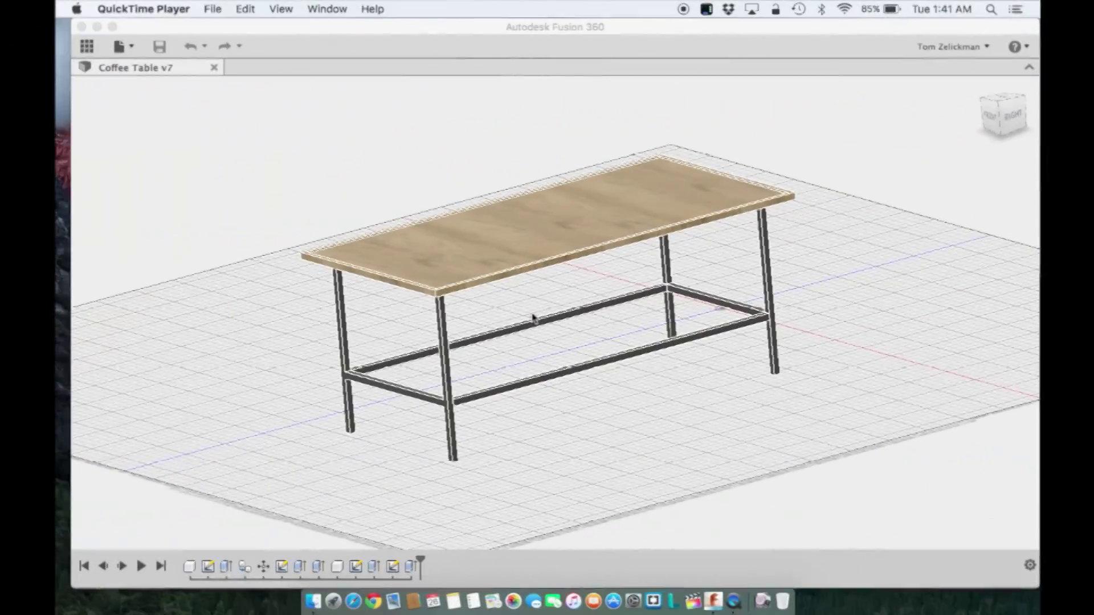
- Bring the Fusion 360 window with the Coffee Table v7 design to the front
{"action": "left_click", "coordinate": [464, 31]}
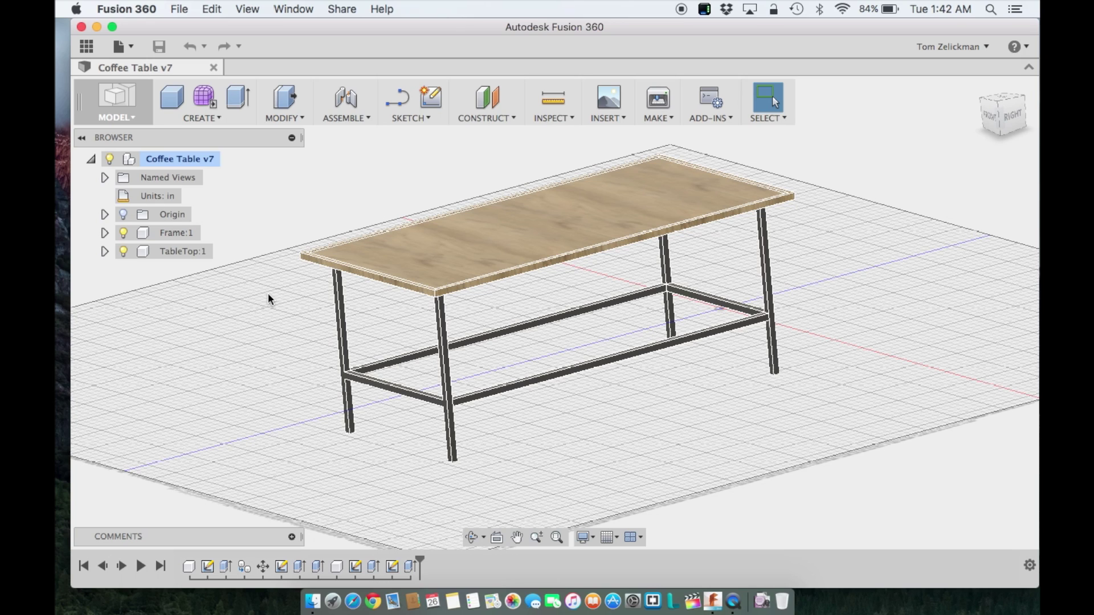
{"action": "left_click", "coordinate": [123, 254]}
{"action": "key", "text": "Escape"}
{"action": "left_click", "coordinate": [129, 255]}
- Hide TableTop:1 and expand Frame:1 to list its five tube bodies
{"action": "left_click", "coordinate": [125, 252]}
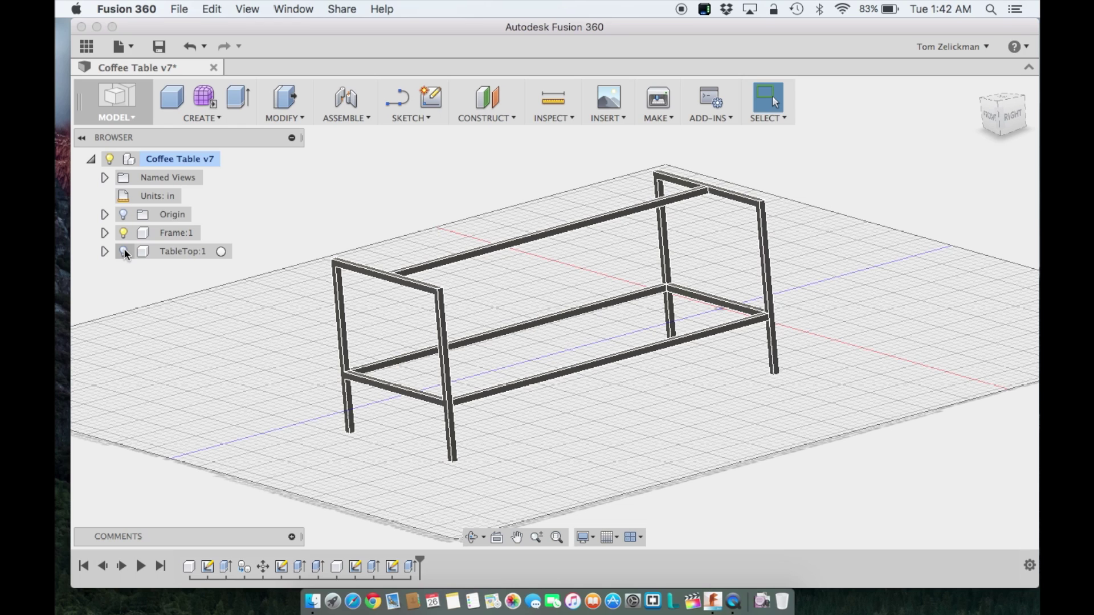
{"action": "left_click", "coordinate": [104, 233]}
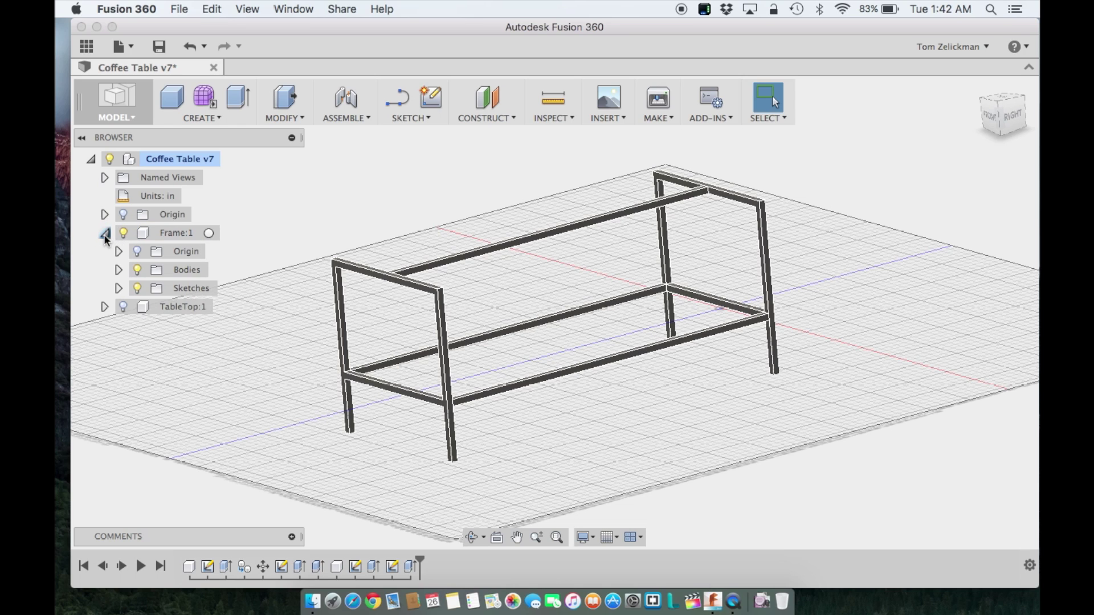
{"action": "left_click", "coordinate": [119, 270]}
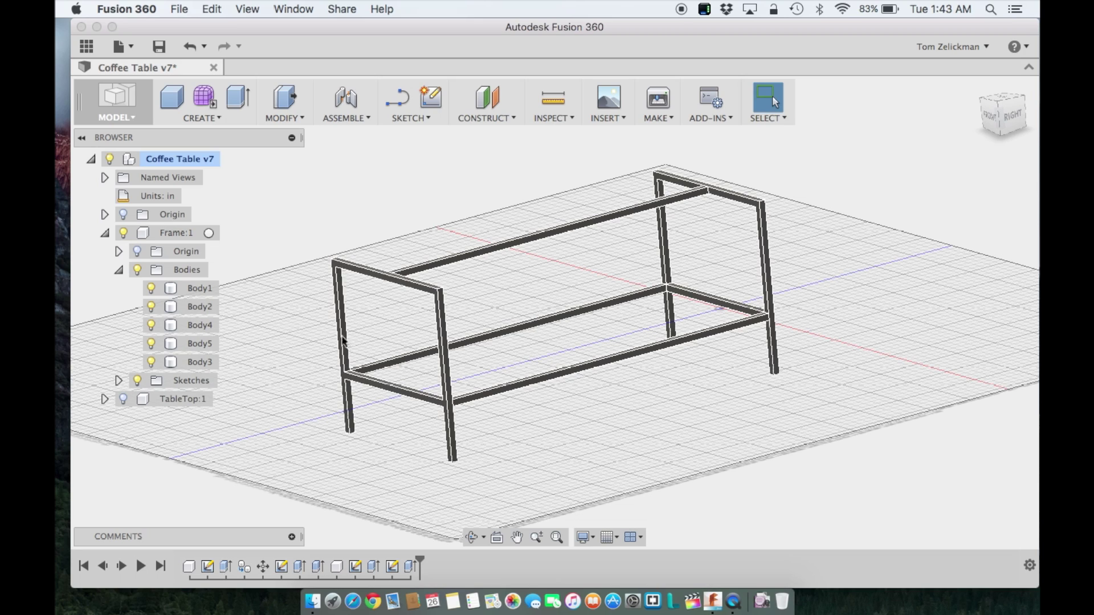
- Select Body2, the left end frame, then select the frame's Bodies folder
{"action": "left_click", "coordinate": [425, 289]}
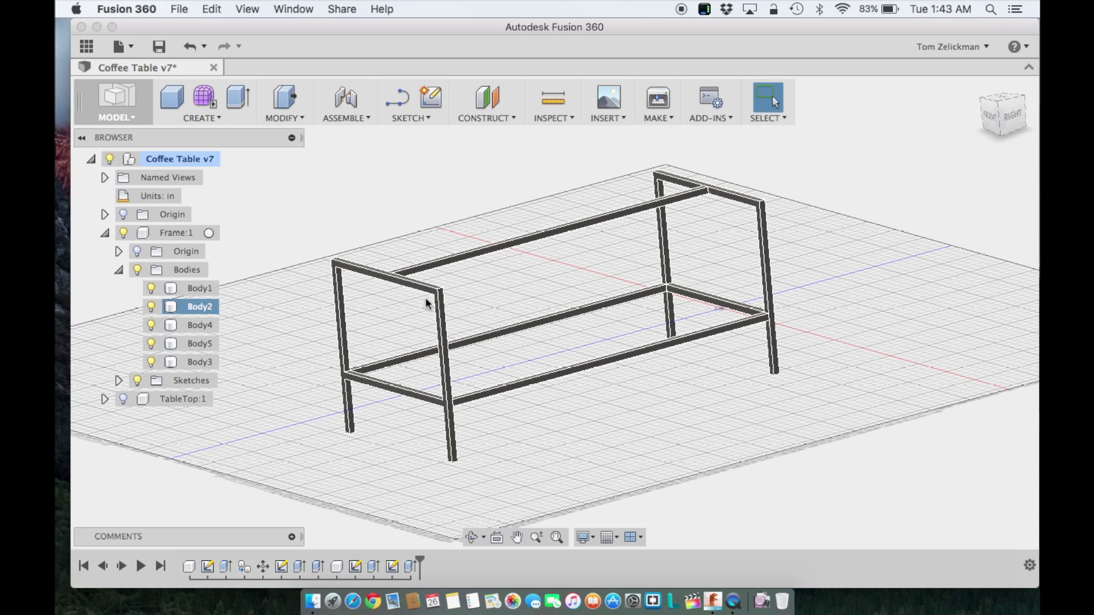
{"action": "left_click", "coordinate": [428, 305]}
{"action": "left_click", "coordinate": [438, 295]}
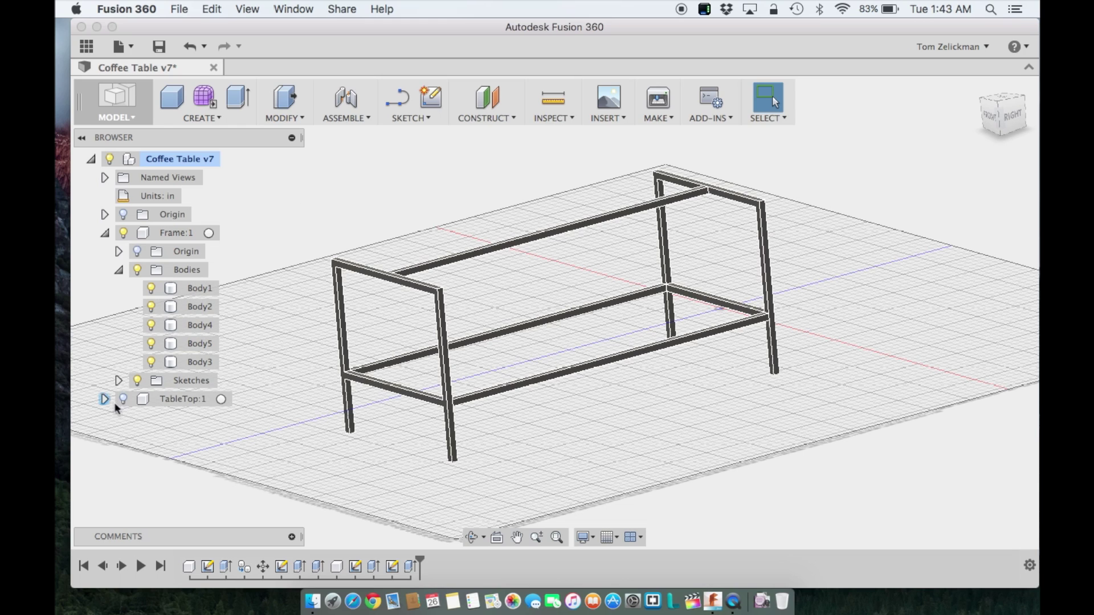
{"action": "left_click", "coordinate": [142, 271]}
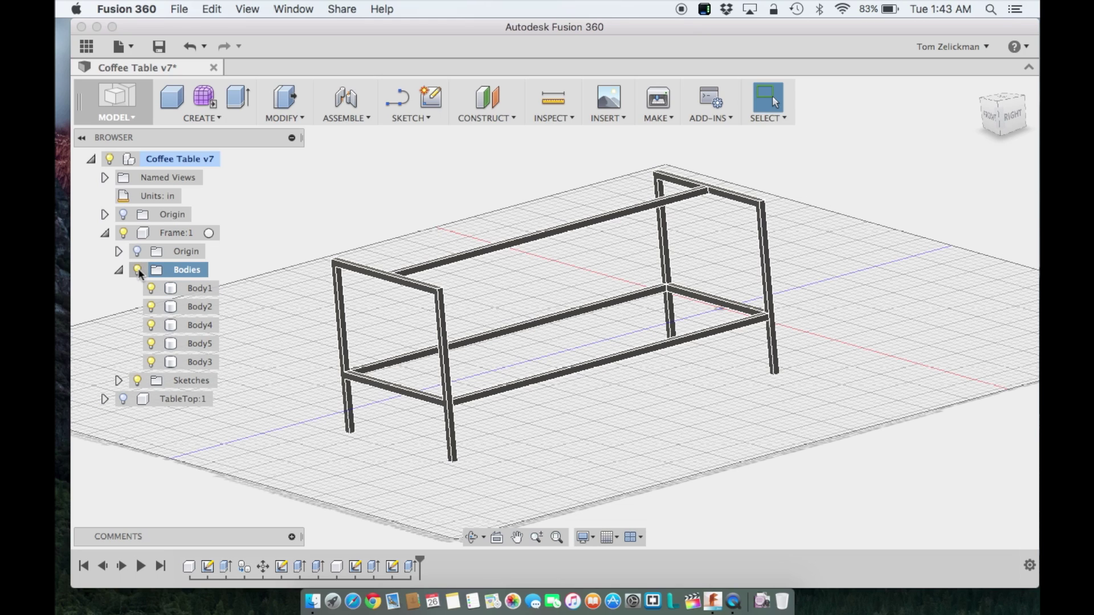
- Hide the frame bodies, show the Side sketch, and view it from the FRONT
{"action": "left_click", "coordinate": [138, 270]}
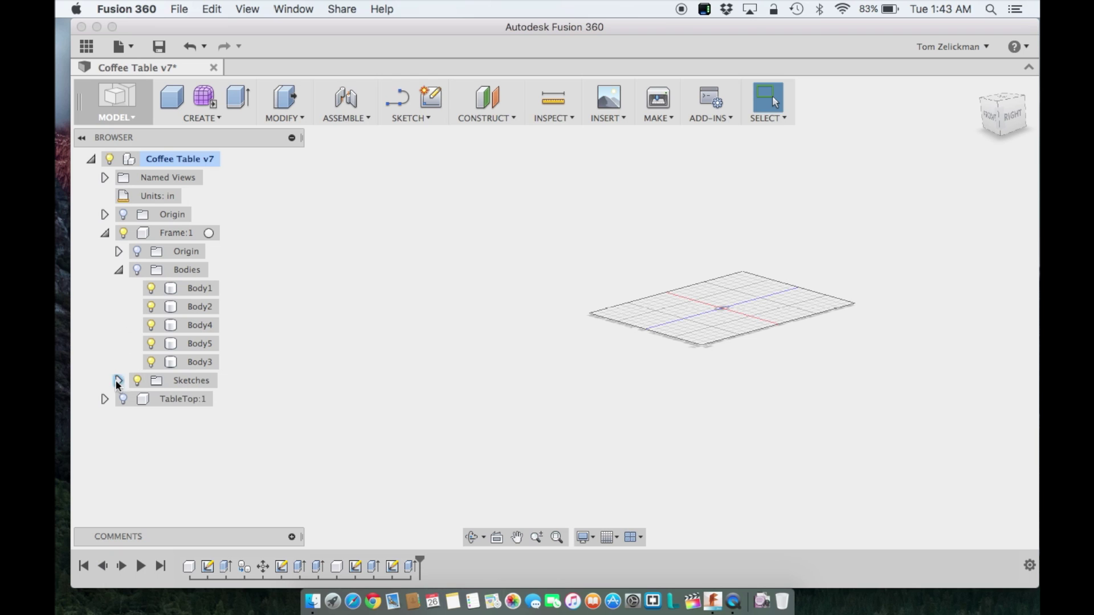
{"action": "left_click", "coordinate": [118, 380]}
{"action": "left_click", "coordinate": [151, 399]}
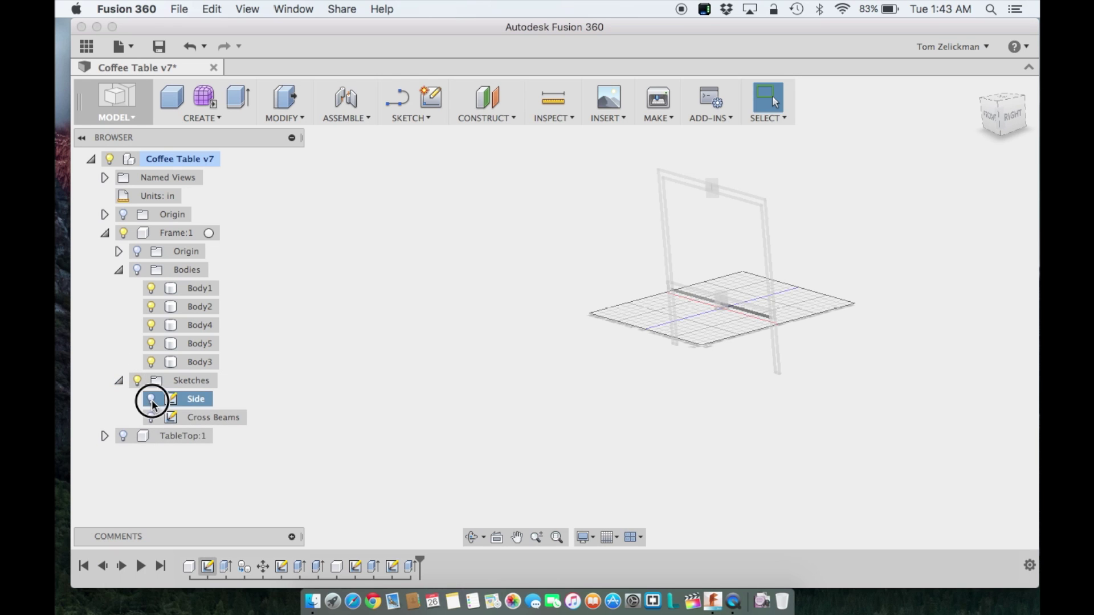
{"action": "left_click", "coordinate": [988, 118]}
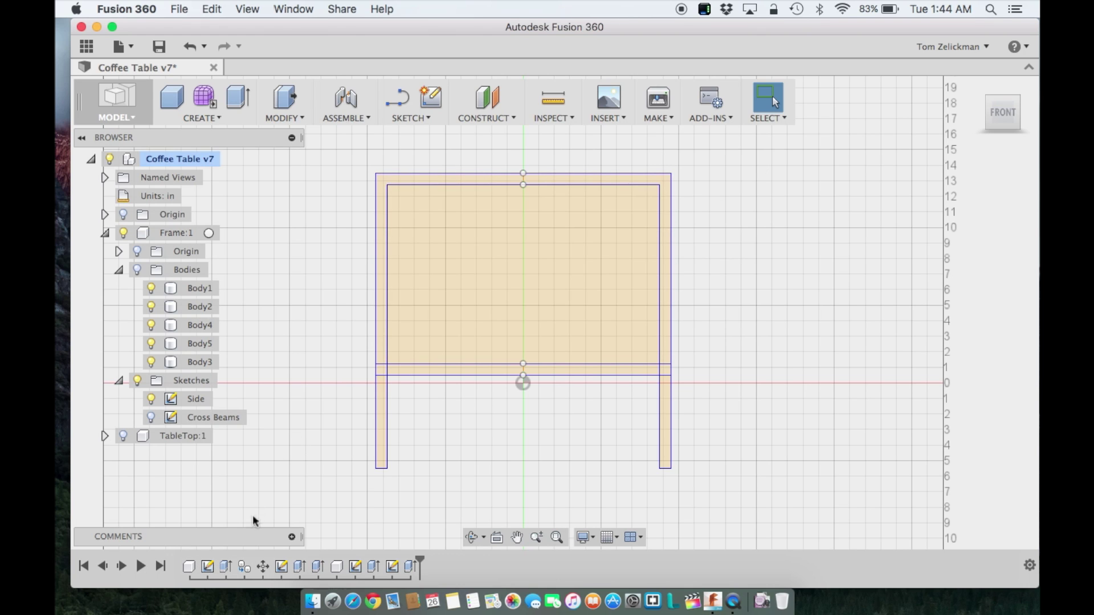
- Make Body1 visible in the Home view and select Extrude1 and Body2
{"action": "left_click", "coordinate": [226, 567]}
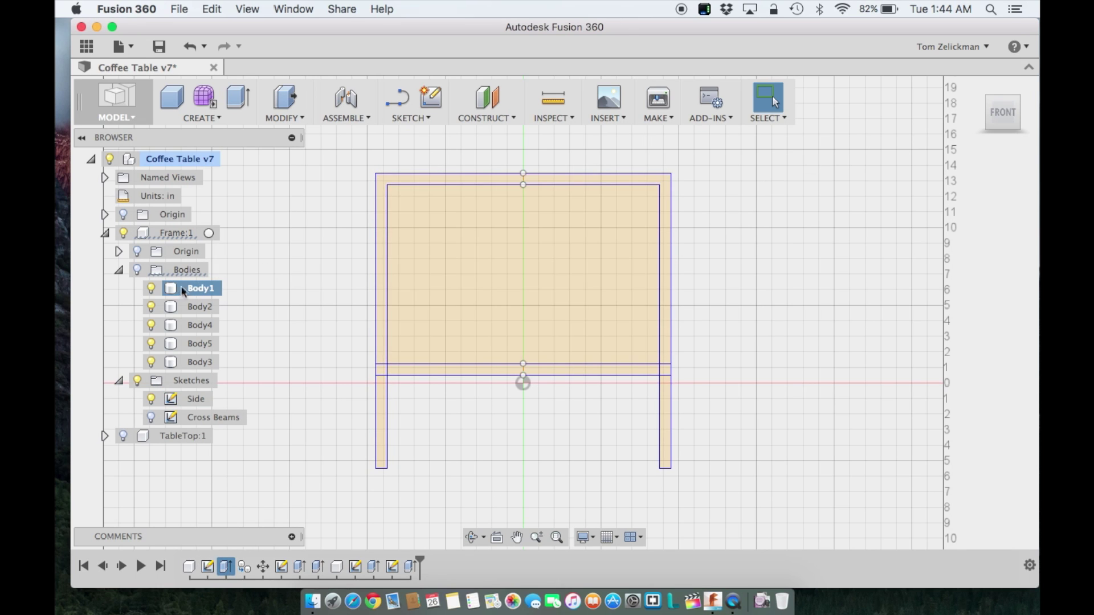
{"action": "left_click", "coordinate": [151, 289]}
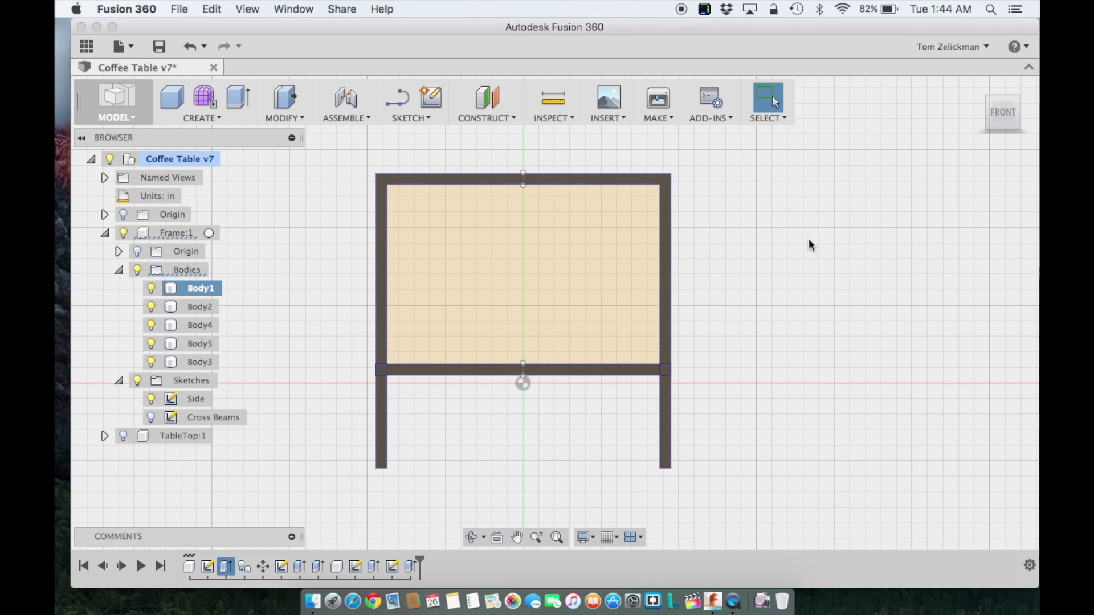
{"action": "left_click", "coordinate": [976, 85]}
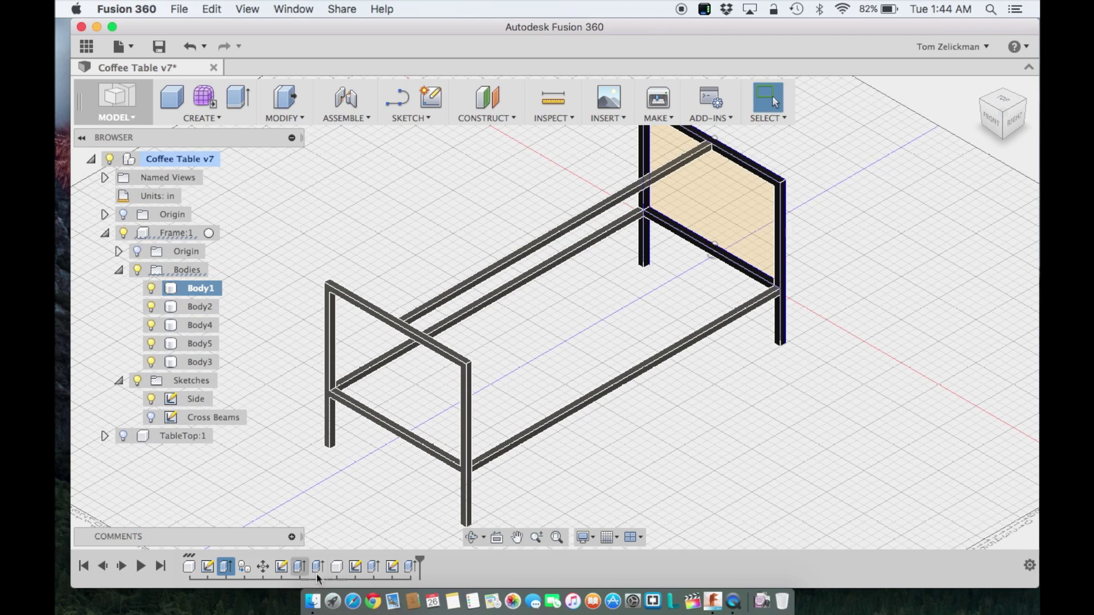
{"action": "left_click", "coordinate": [226, 570]}
{"action": "left_click", "coordinate": [226, 570]}
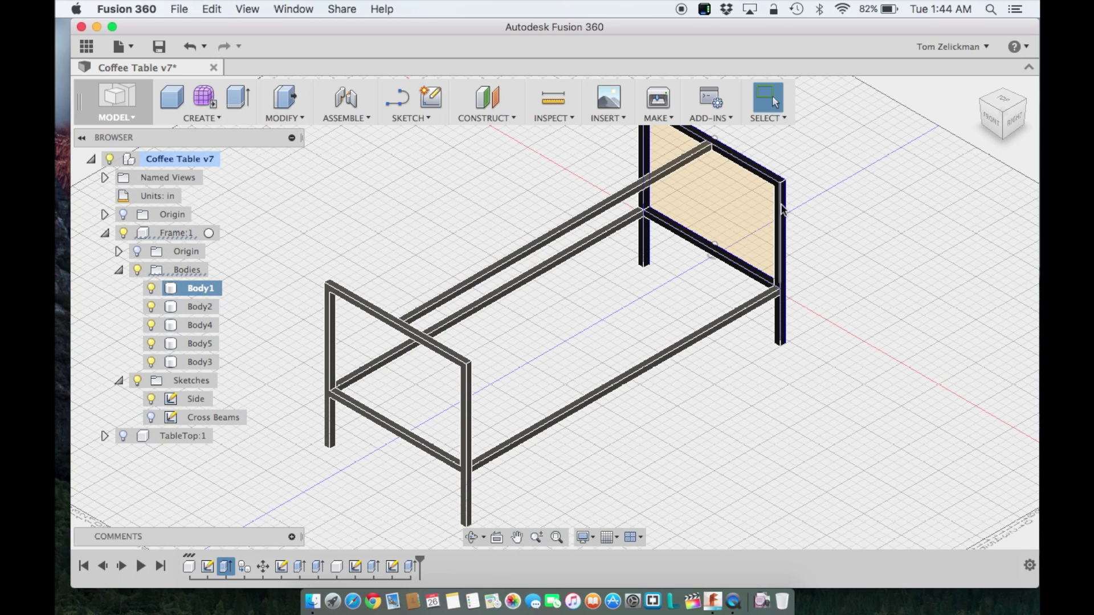
{"action": "left_click", "coordinate": [468, 399]}
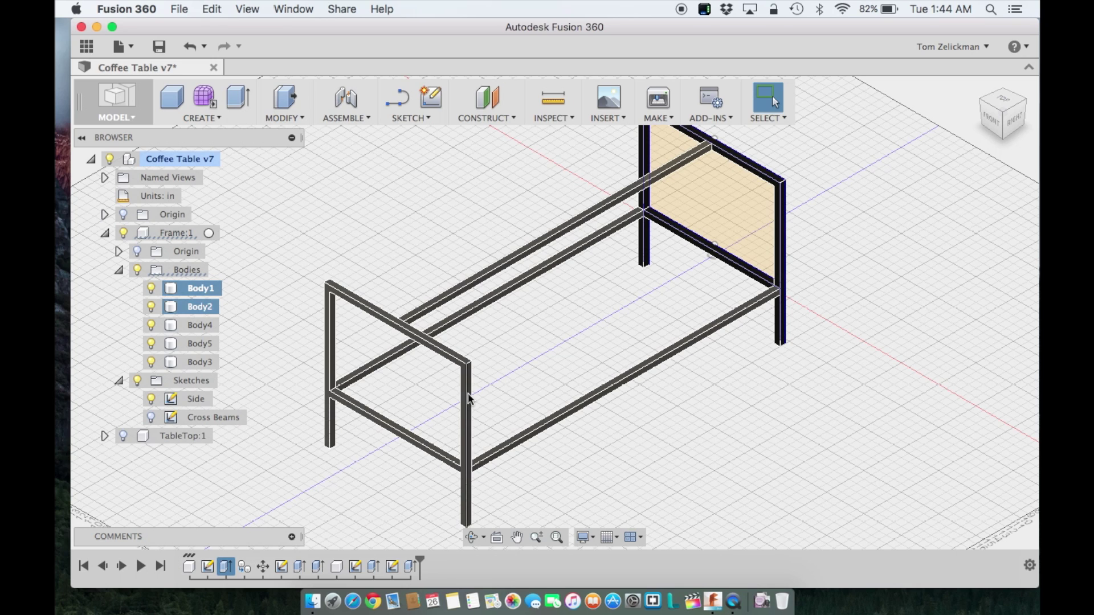
- Roll the timeline back to the first side frame, then jump to the end
{"action": "left_click", "coordinate": [262, 567]}
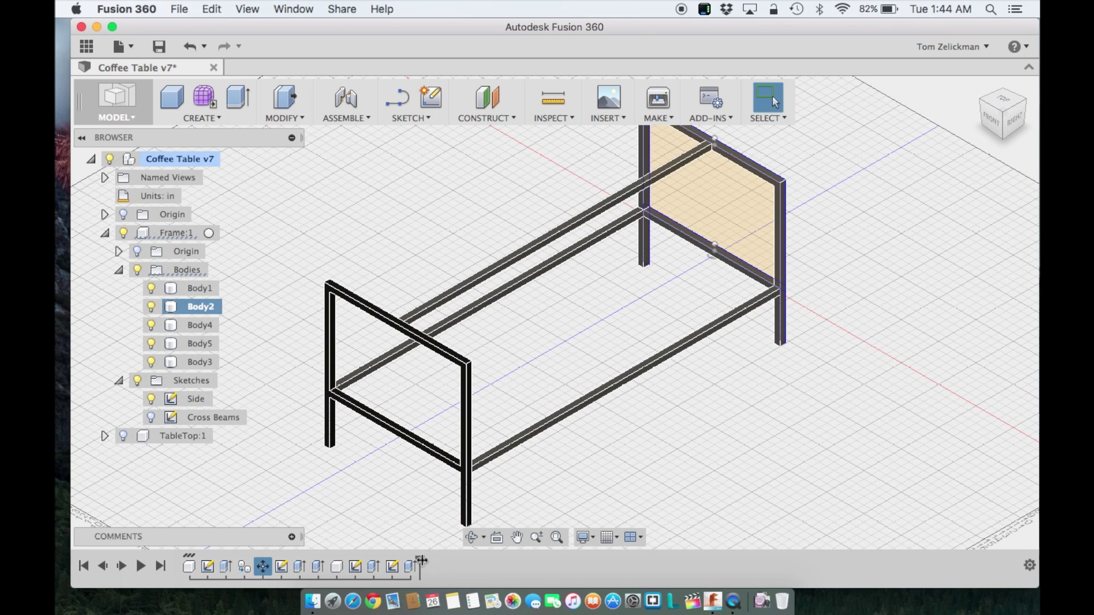
{"action": "left_click_drag", "start_coordinate": [420, 560], "coordinate": [254, 556]}
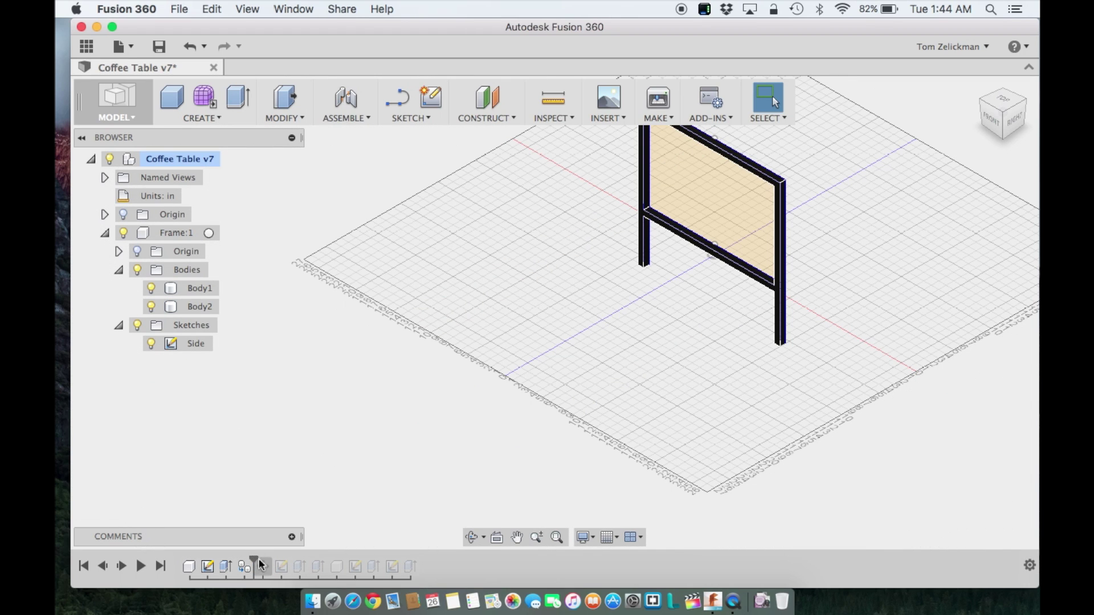
{"action": "left_click", "coordinate": [161, 567]}
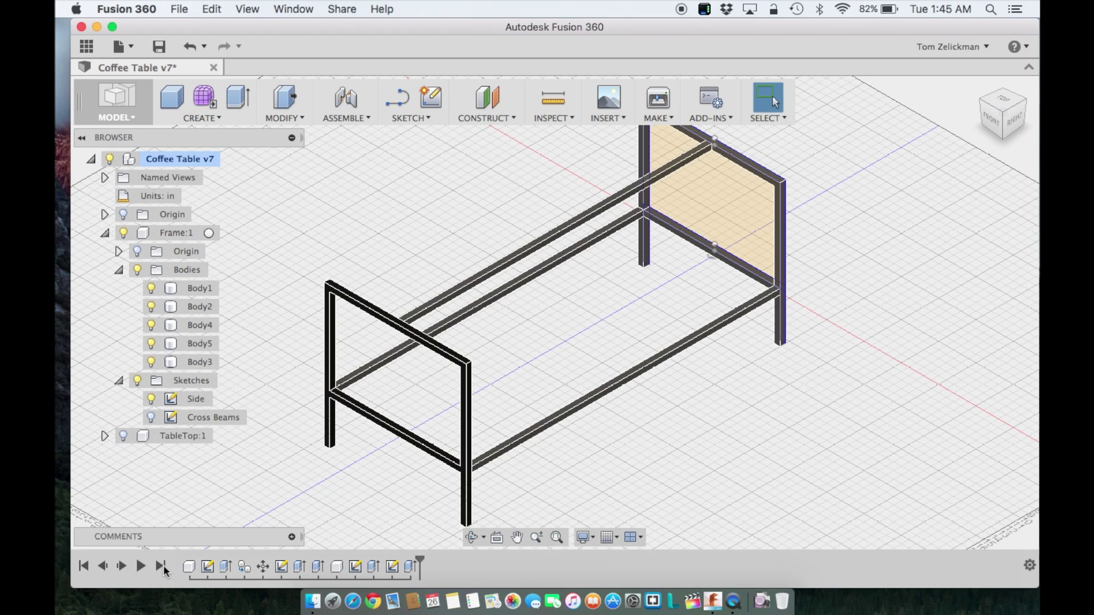
- Roll history back past MoveBody1, step to the second side frame and show Cross Beams
{"action": "left_click", "coordinate": [422, 565]}
{"action": "mouse_move", "coordinate": [421, 564]}
{"action": "left_mouse_down"}
{"action": "mouse_move", "coordinate": [248, 555]}
{"action": "mouse_move", "coordinate": [254, 564]}
{"action": "left_mouse_up"}
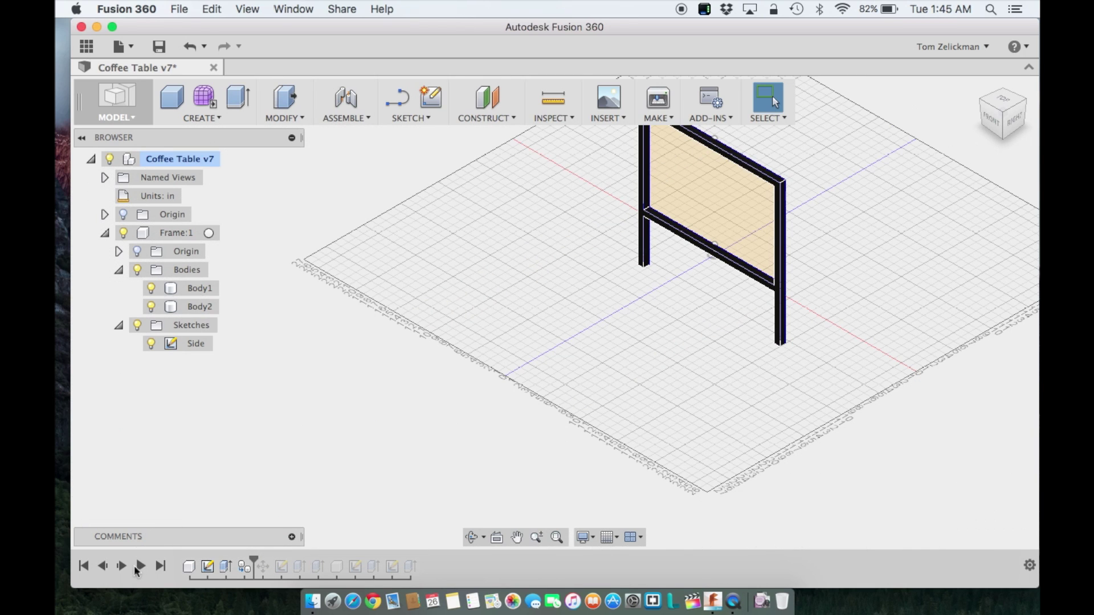
{"action": "left_click", "coordinate": [124, 567]}
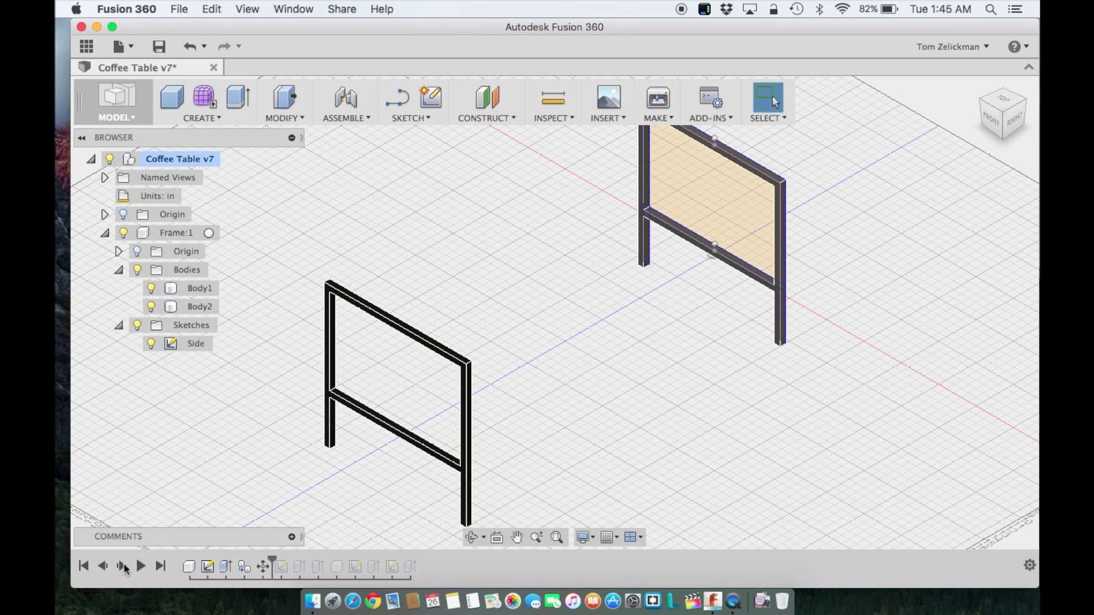
{"action": "left_click", "coordinate": [124, 567]}
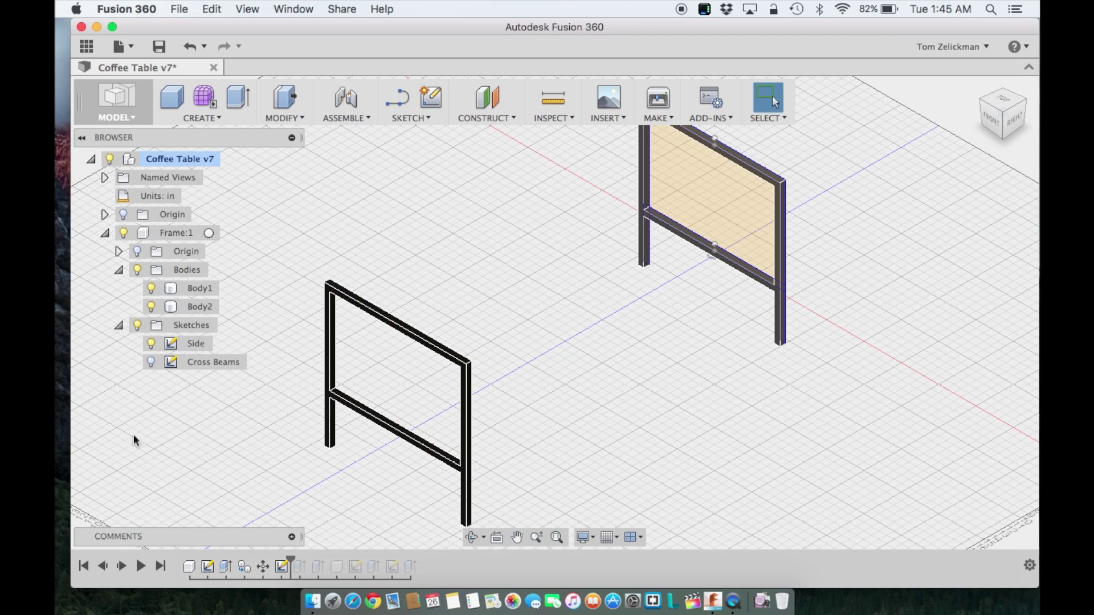
{"action": "left_click", "coordinate": [151, 362]}
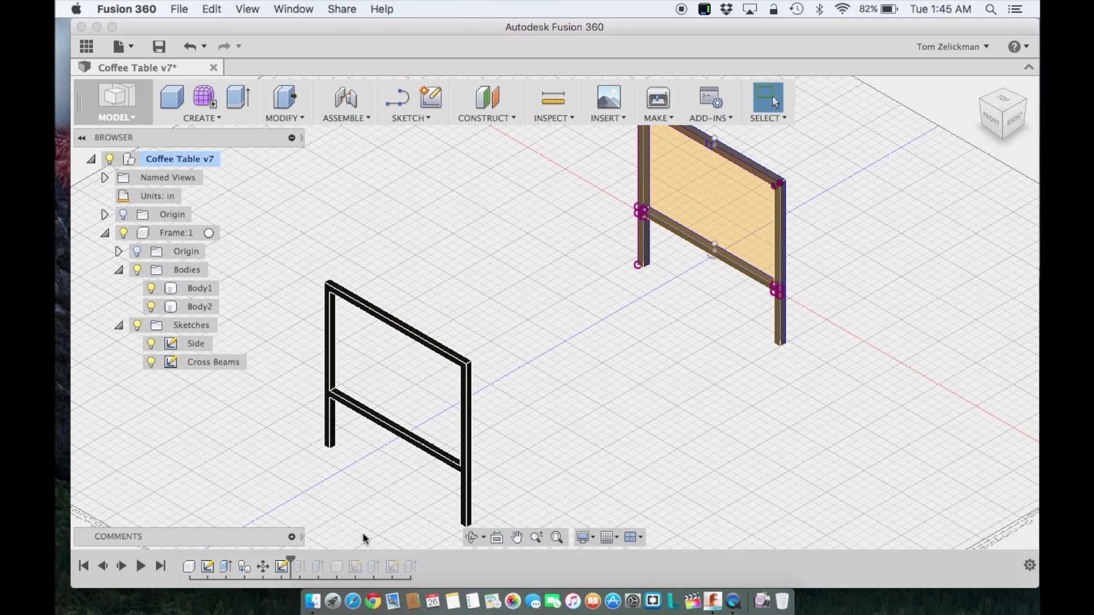
- Step forward through the two long top beams to the tabletop component
{"action": "left_click", "coordinate": [122, 567]}
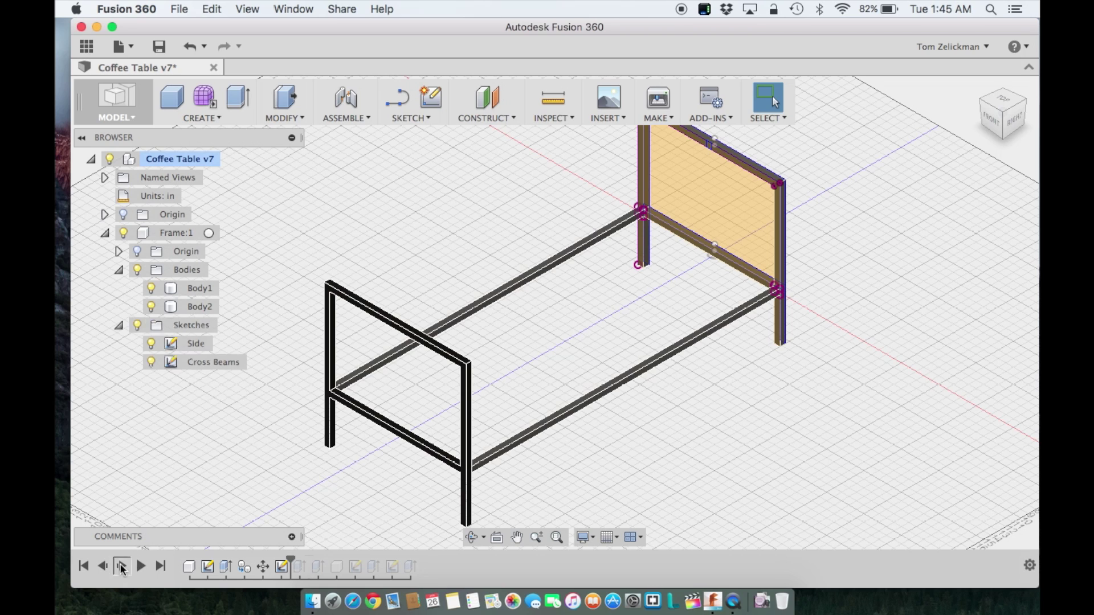
{"action": "left_click", "coordinate": [122, 566]}
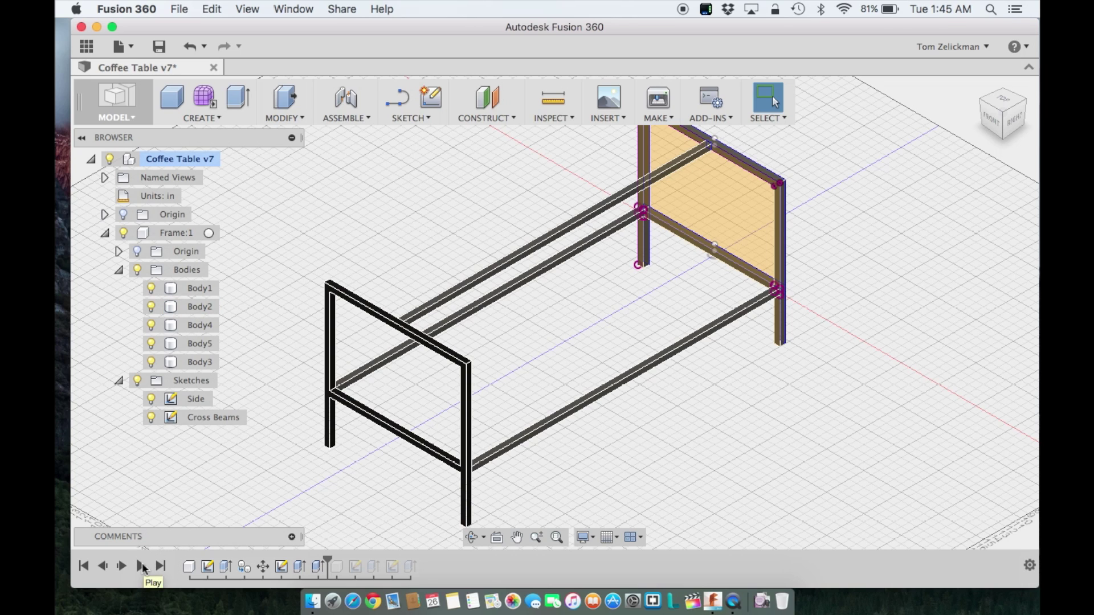
{"action": "left_click", "coordinate": [121, 566]}
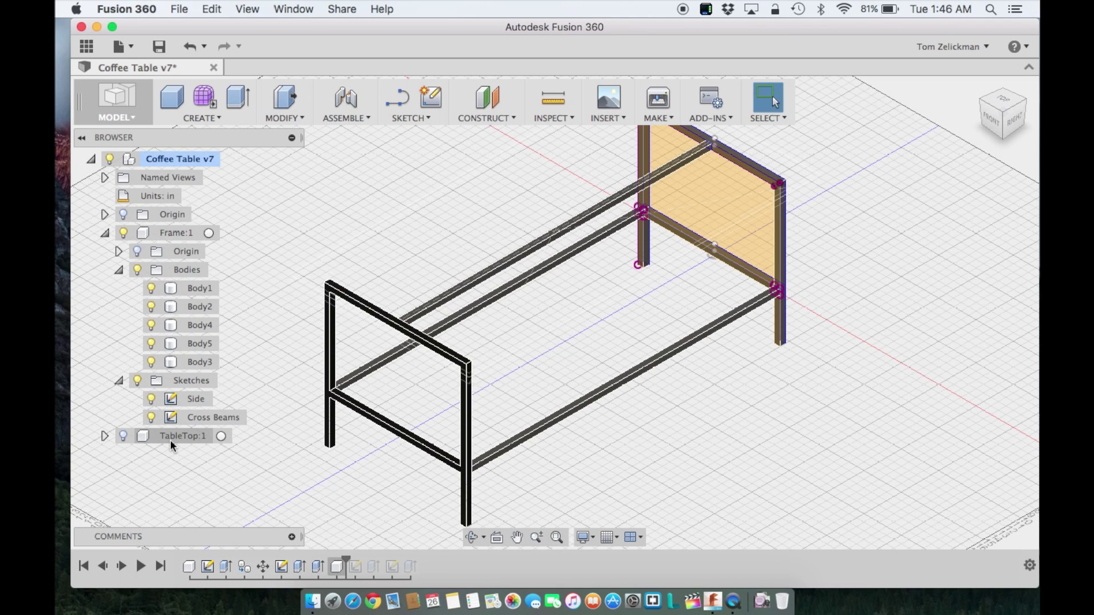
- Expand TableTop:1 and its Sketches folder, toggling Sketch1's visibility on and off
{"action": "left_click", "coordinate": [154, 437]}
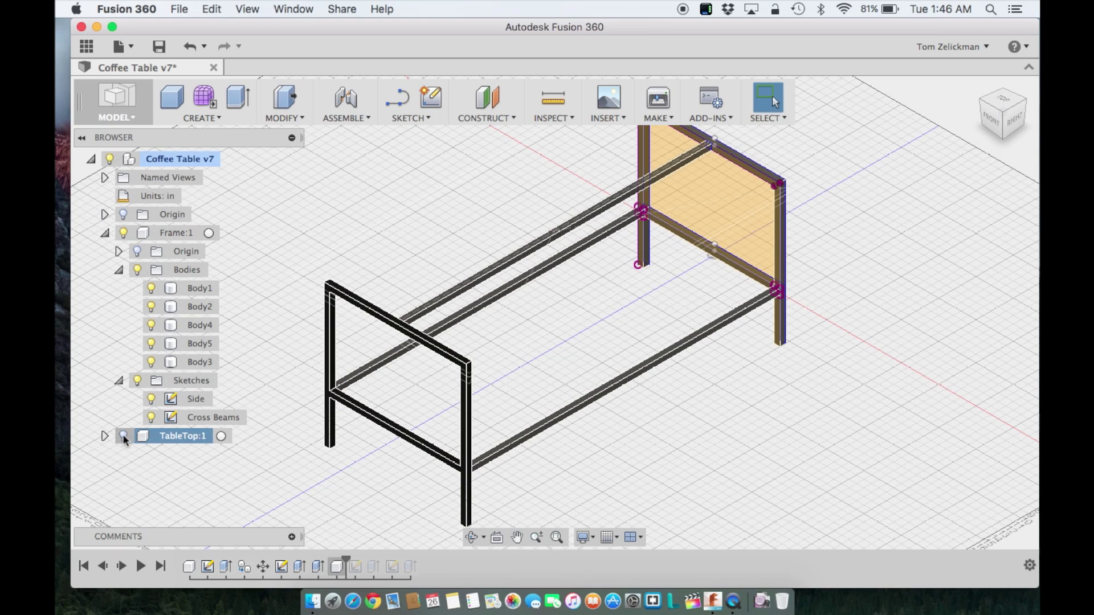
{"action": "left_click", "coordinate": [105, 437]}
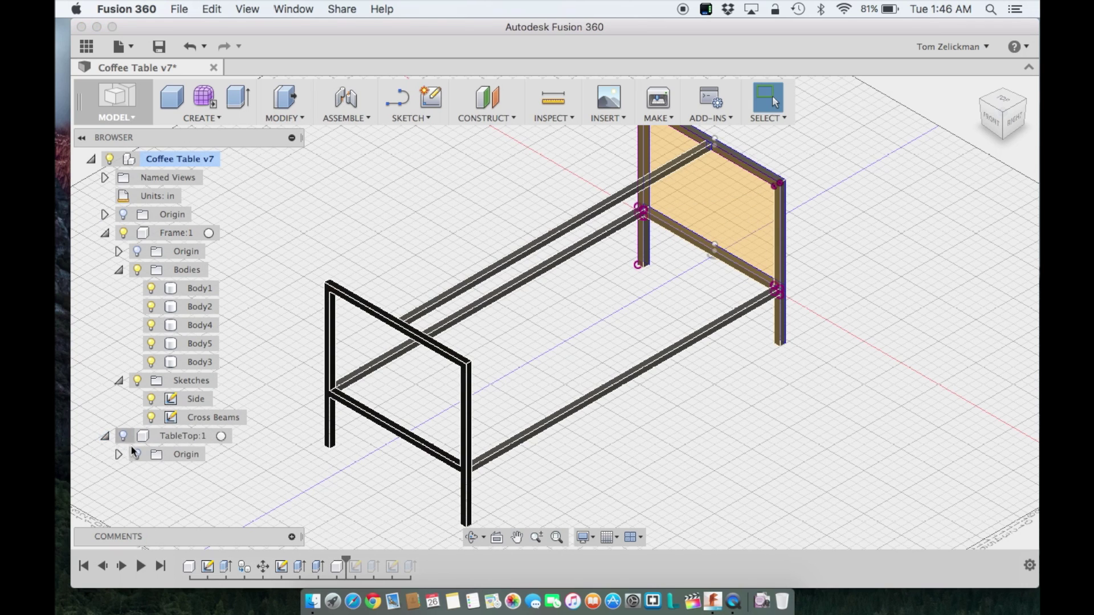
{"action": "left_click", "coordinate": [122, 567]}
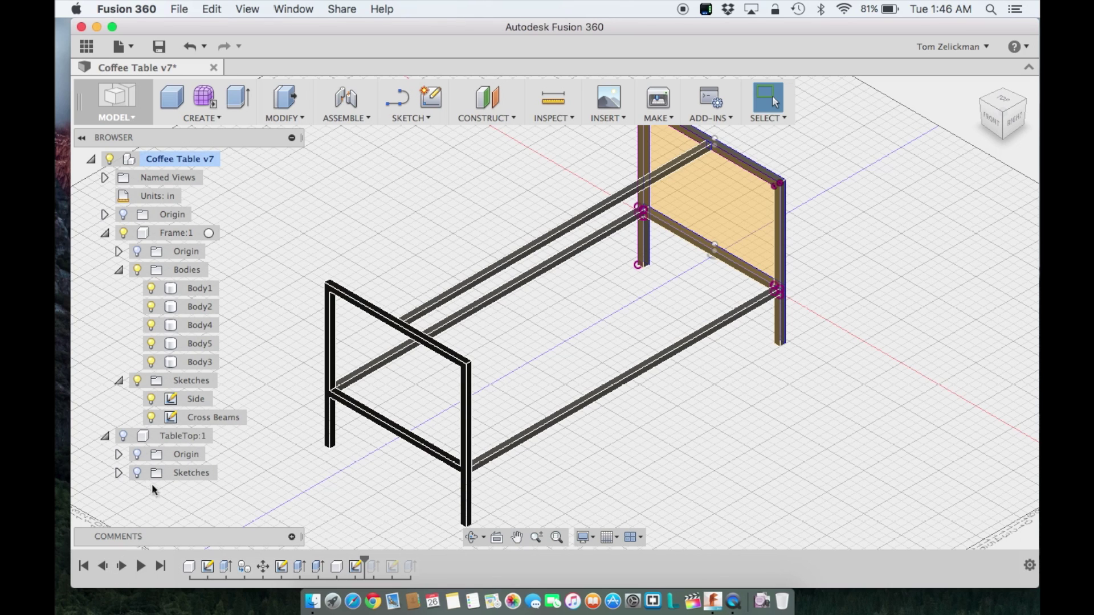
{"action": "left_click", "coordinate": [137, 473]}
{"action": "left_click", "coordinate": [118, 473]}
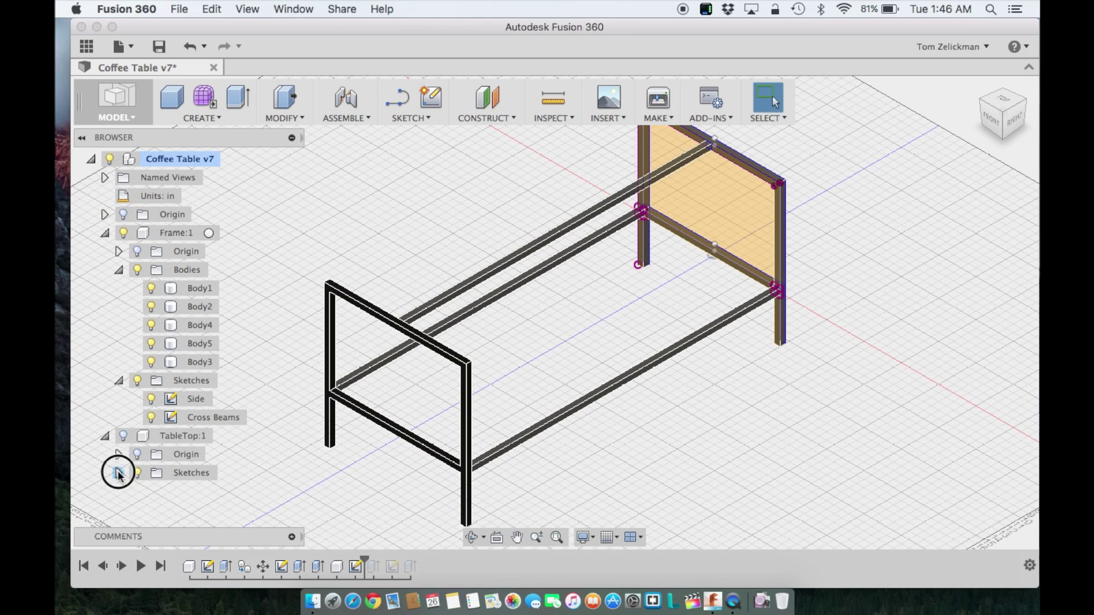
{"action": "left_click", "coordinate": [152, 492]}
{"action": "left_click", "coordinate": [152, 492]}
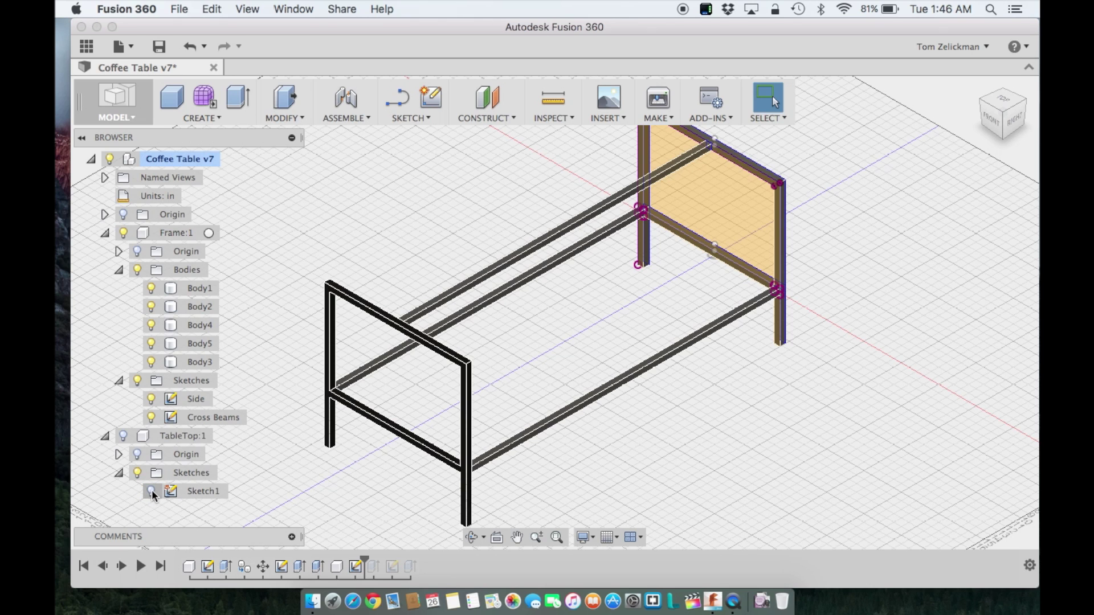
{"action": "left_click", "coordinate": [152, 492]}
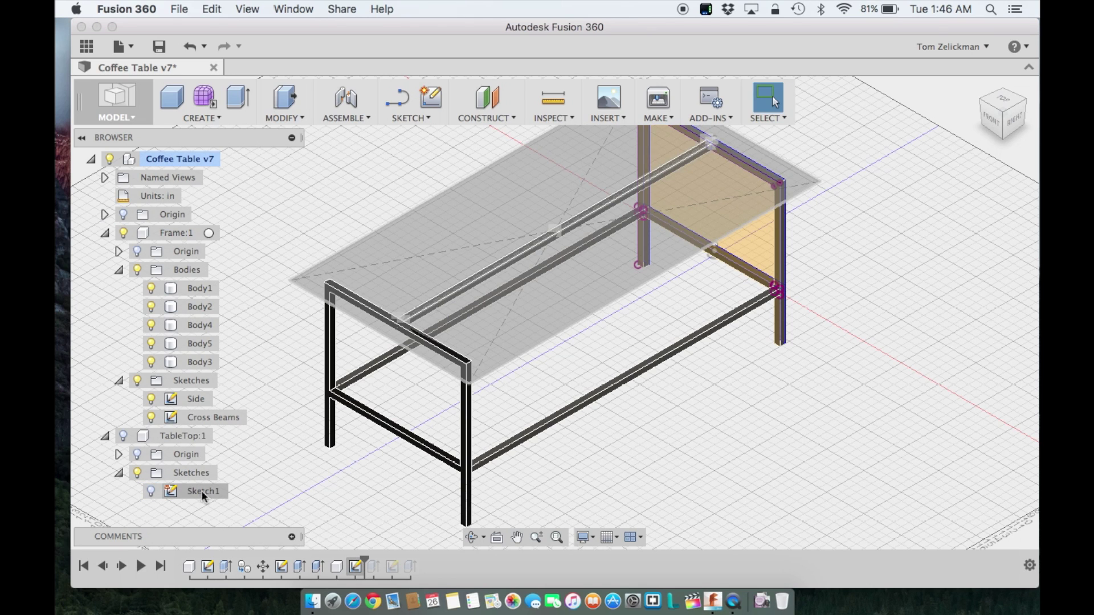
{"action": "left_click", "coordinate": [152, 492]}
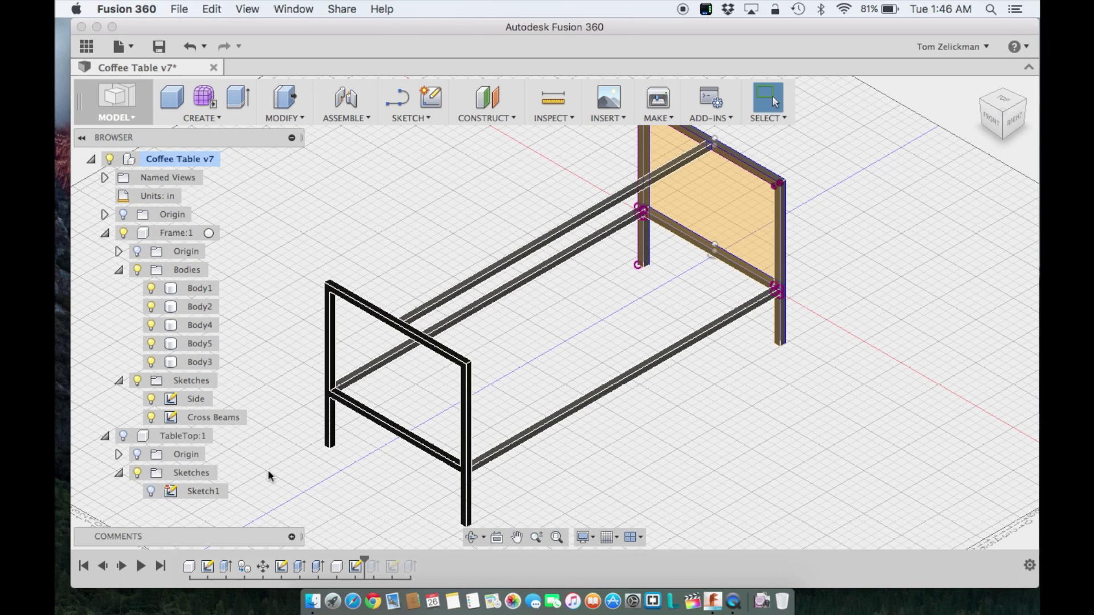
{"action": "left_click", "coordinate": [151, 491]}
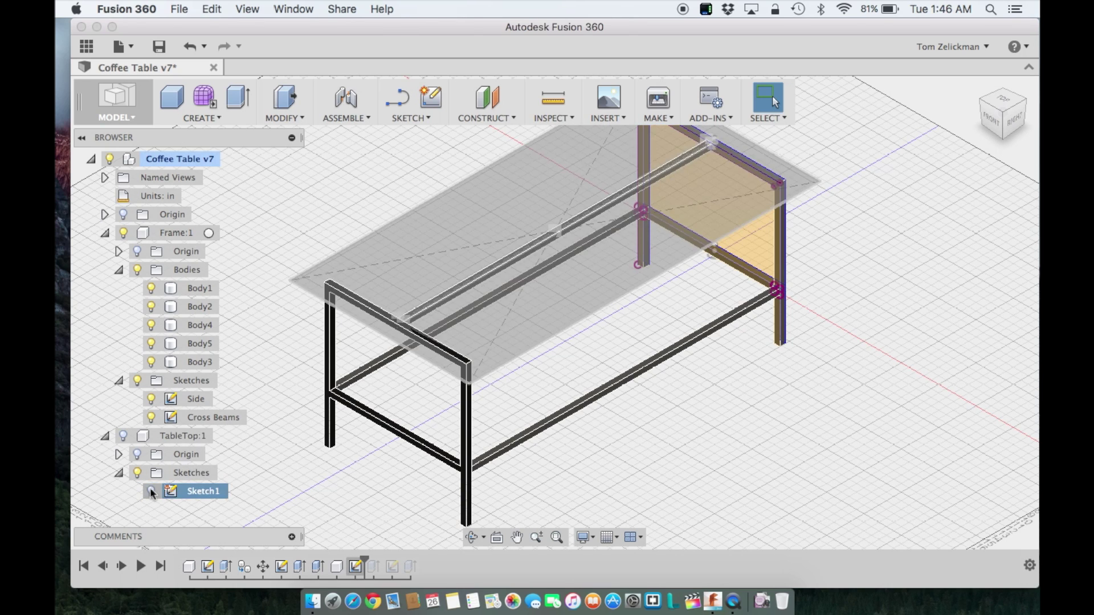
{"action": "left_click", "coordinate": [150, 491]}
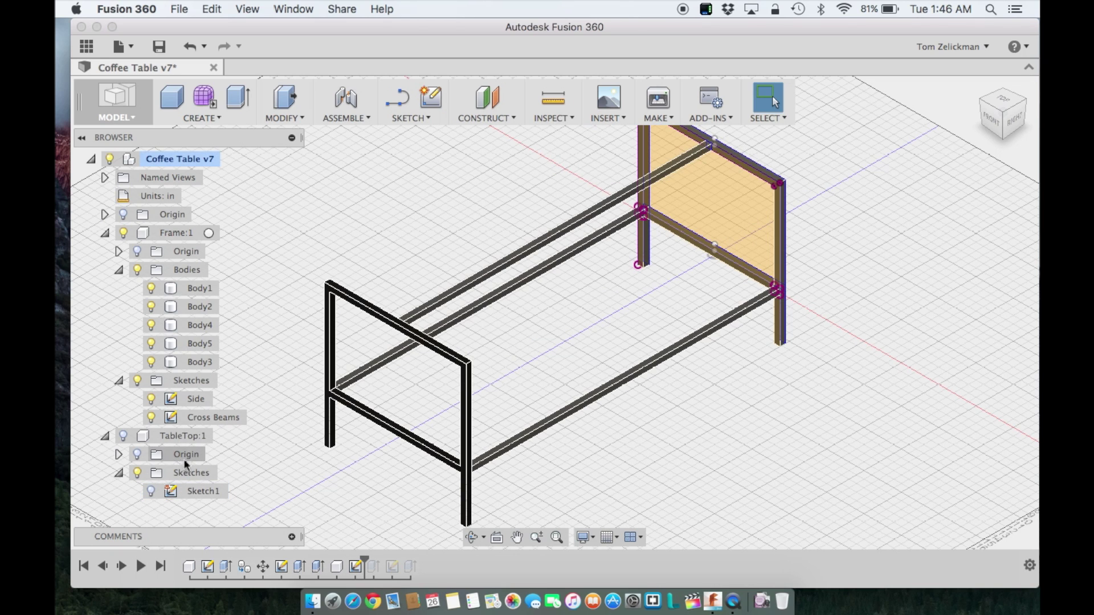
- Activate TableTop:1, step history to build the tabletop body, and jump to the end
{"action": "left_click", "coordinate": [221, 436]}
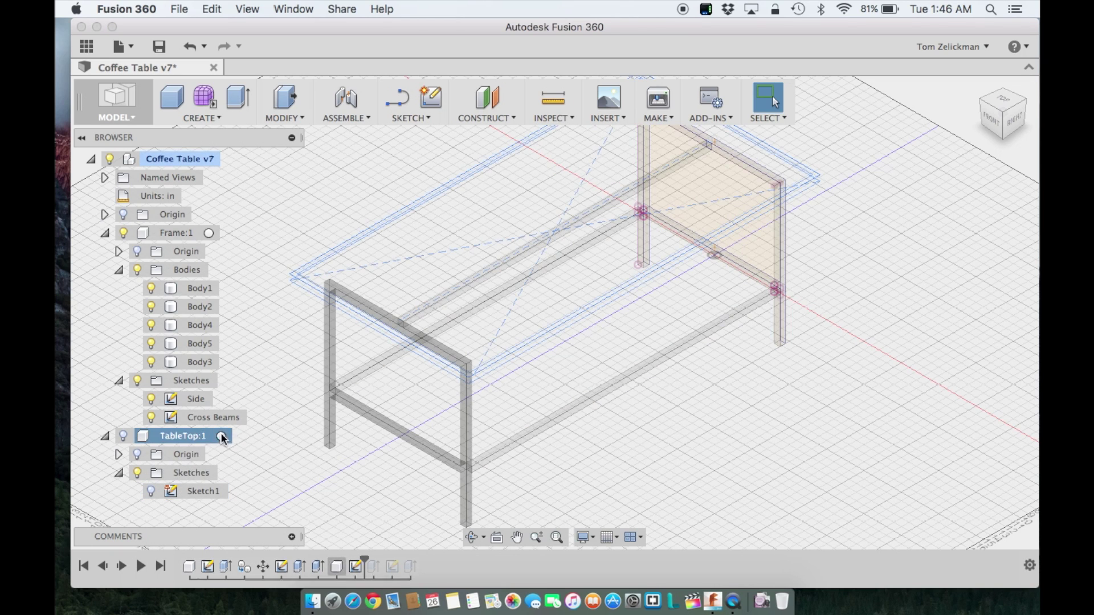
{"action": "left_click", "coordinate": [149, 490]}
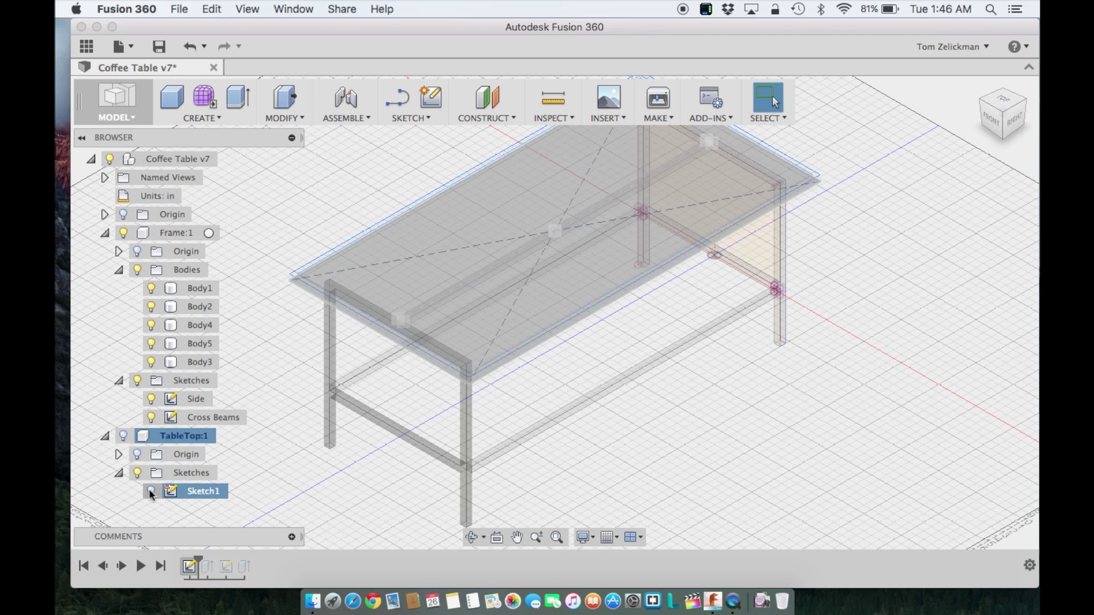
{"action": "left_click", "coordinate": [149, 490]}
{"action": "left_click", "coordinate": [150, 490]}
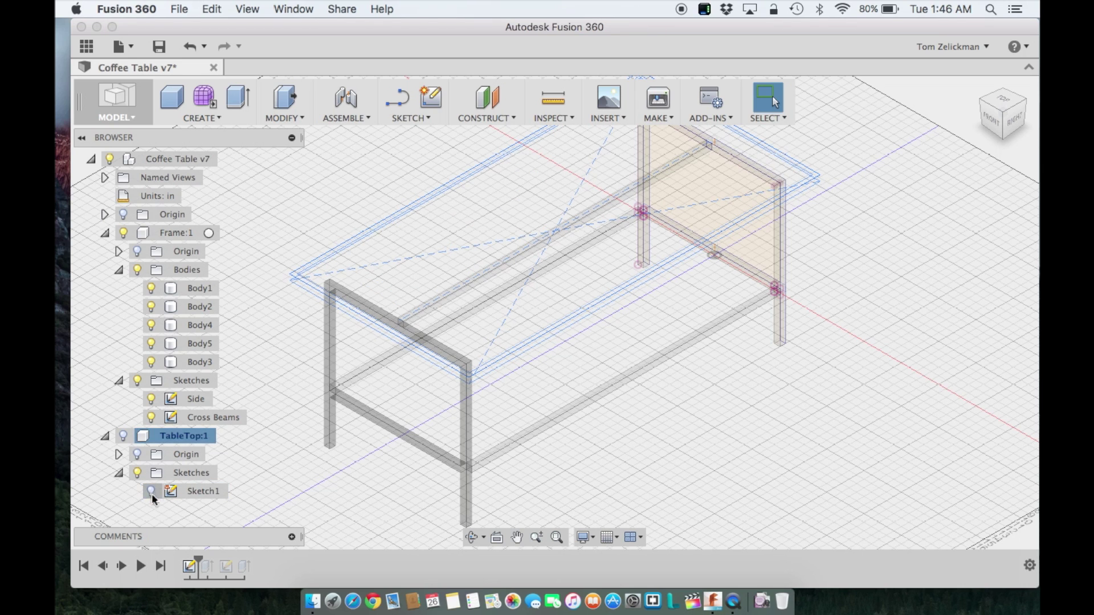
{"action": "left_click", "coordinate": [122, 567]}
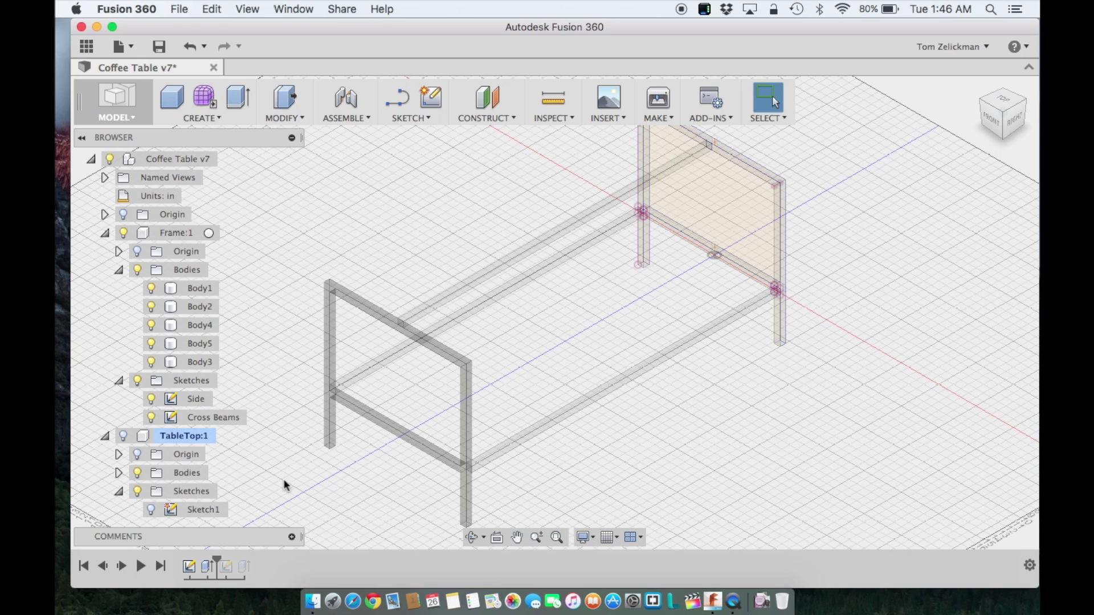
{"action": "left_click", "coordinate": [188, 510]}
{"action": "left_click", "coordinate": [152, 510]}
{"action": "left_click", "coordinate": [152, 510]}
{"action": "left_click", "coordinate": [151, 509]}
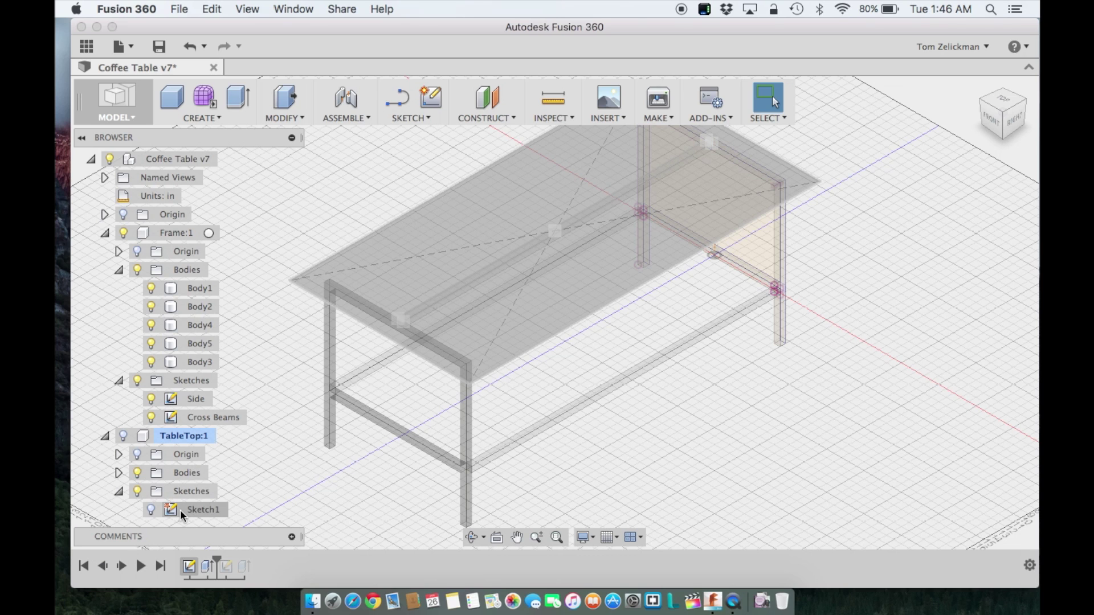
{"action": "left_click", "coordinate": [161, 567]}
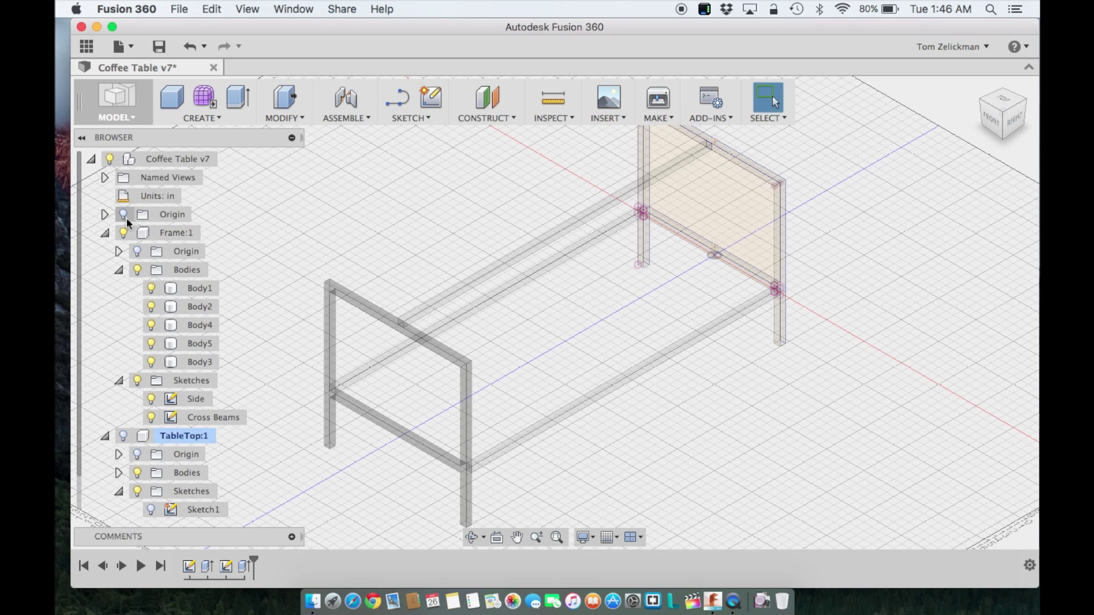
- Collapse Frame:1 and turn on visibility for Sketch1 and Sketch2 of the tabletop
{"action": "left_click", "coordinate": [106, 233]}
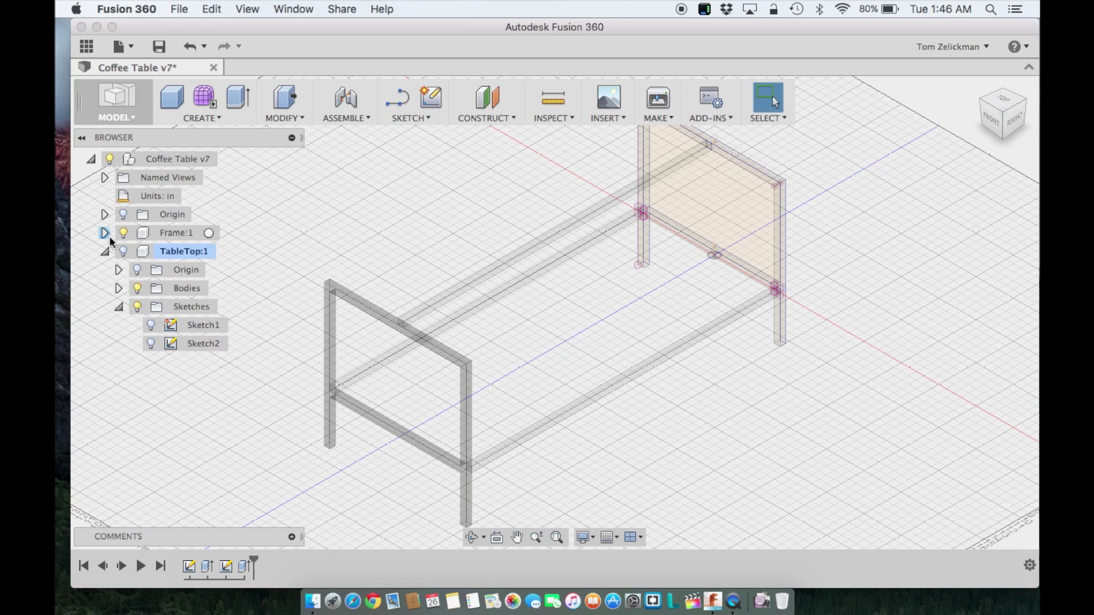
{"action": "left_click", "coordinate": [151, 326]}
{"action": "left_click", "coordinate": [151, 343]}
{"action": "left_click", "coordinate": [150, 342]}
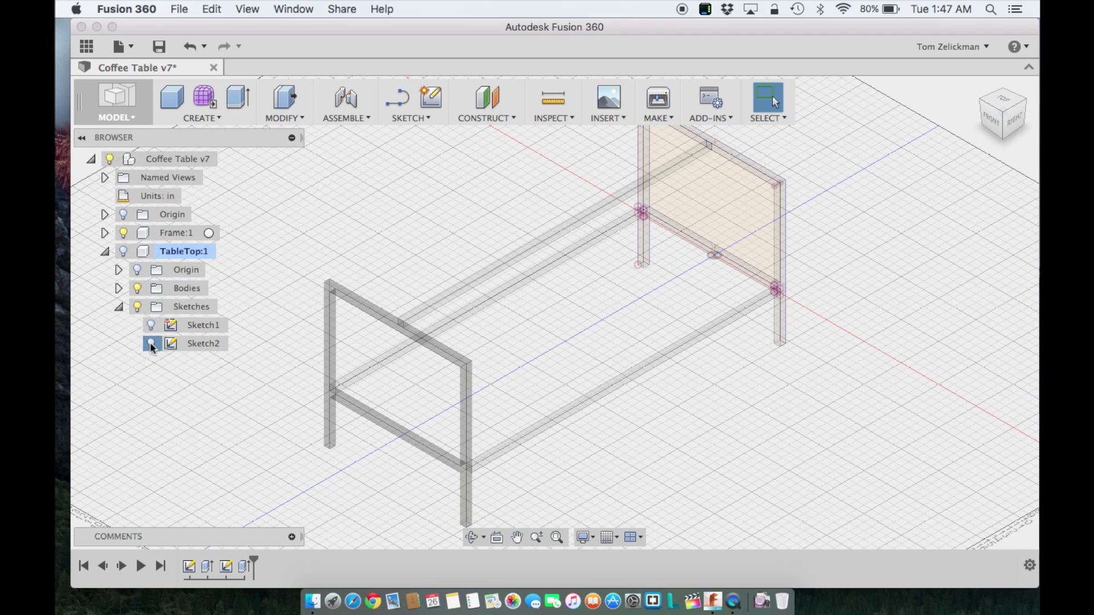
{"action": "left_click", "coordinate": [138, 309]}
- View the table from the top, start then cancel a centre rectangle, and select Sketch1
{"action": "left_click", "coordinate": [1003, 100]}
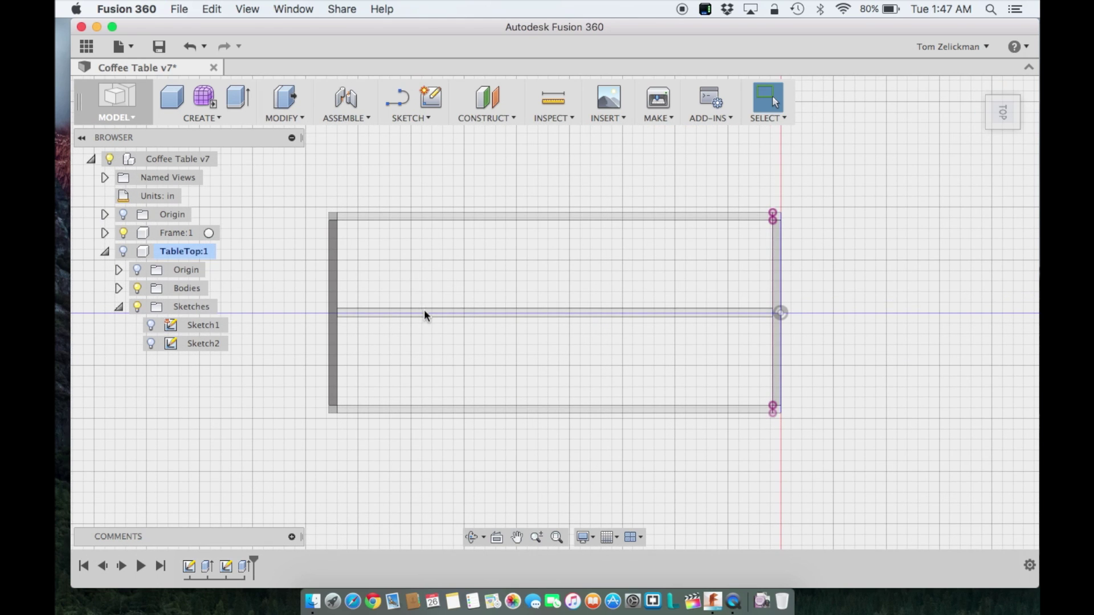
{"action": "scroll", "coordinate": [425, 313], "scroll_direction": "up", "scroll_amount": 5}
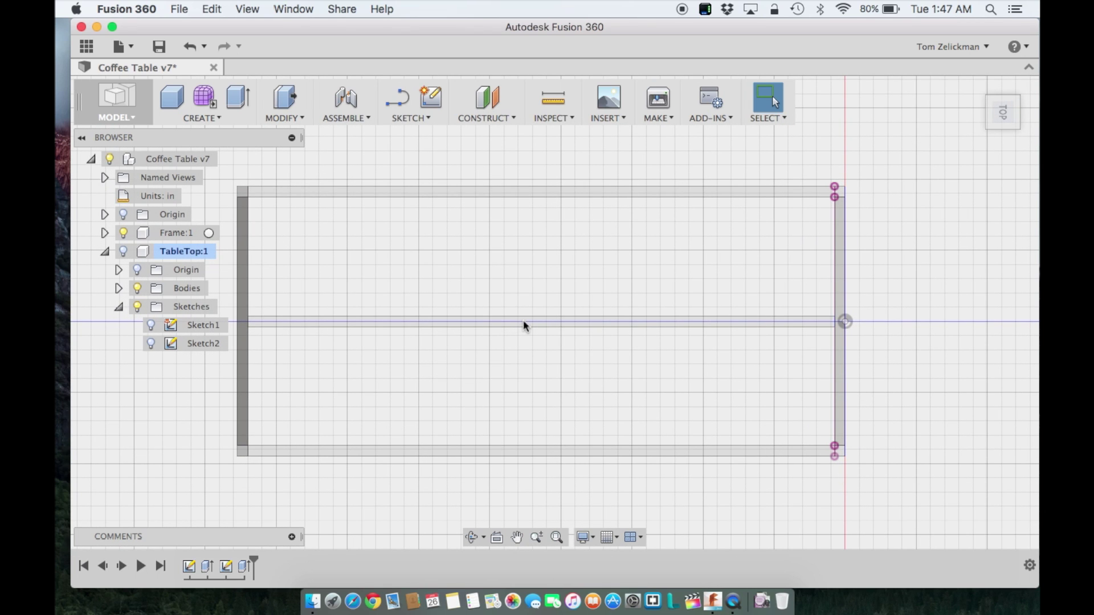
{"action": "left_click", "coordinate": [412, 118]}
{"action": "mouse_move", "coordinate": [422, 169]}
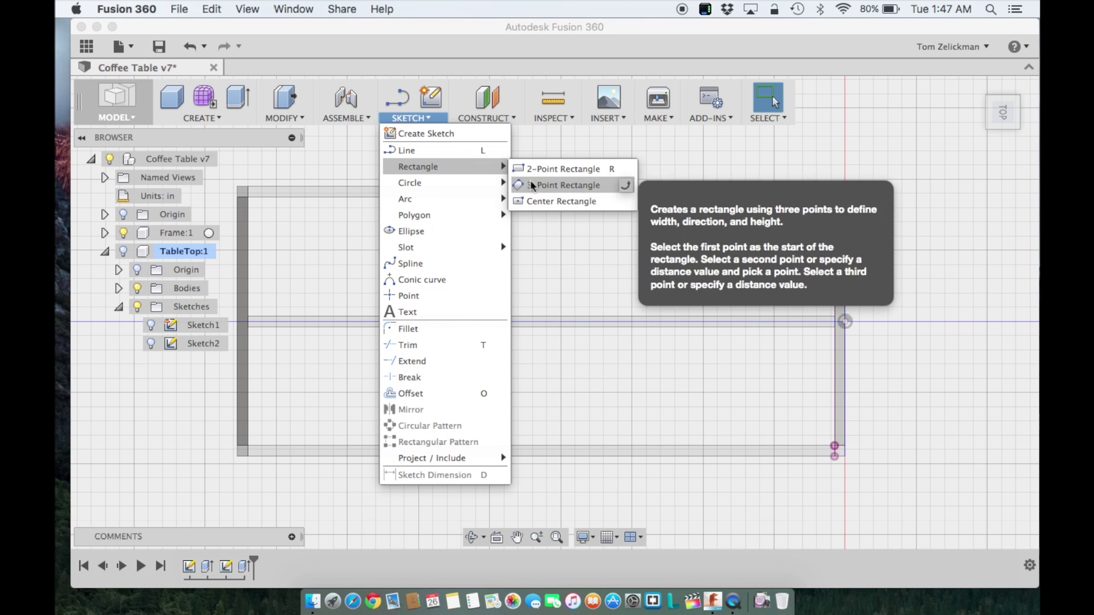
{"action": "left_click", "coordinate": [543, 202]}
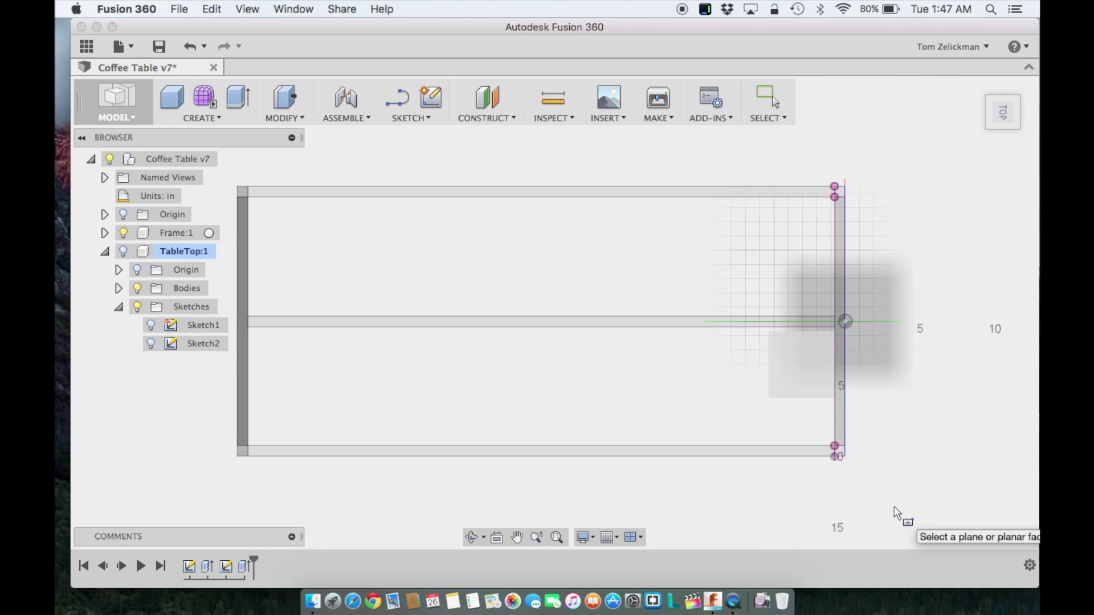
{"action": "key", "text": "Escape"}
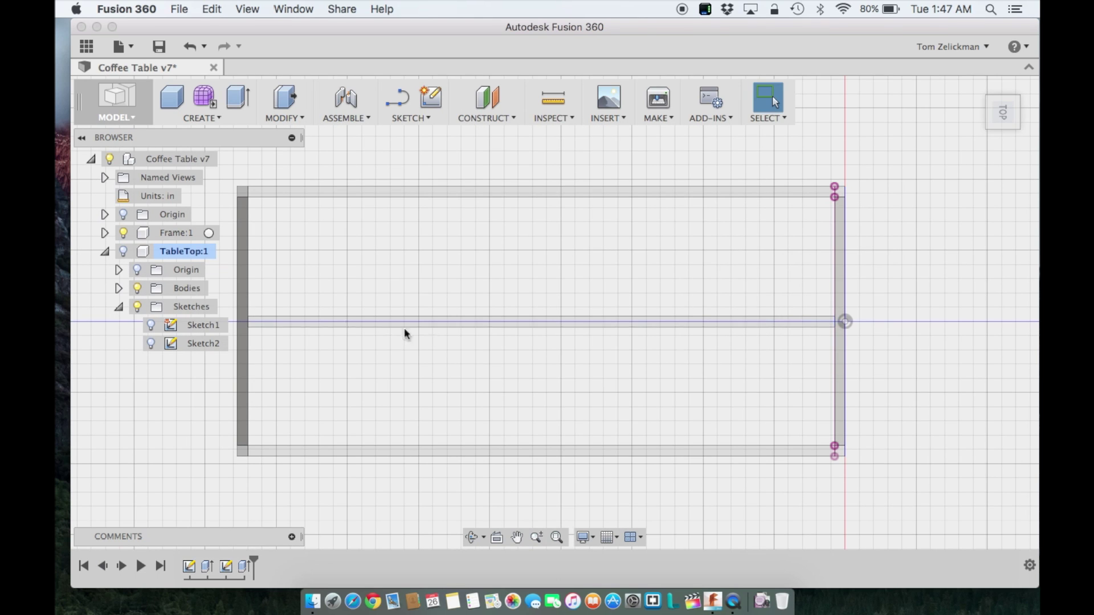
{"action": "left_click", "coordinate": [194, 326]}
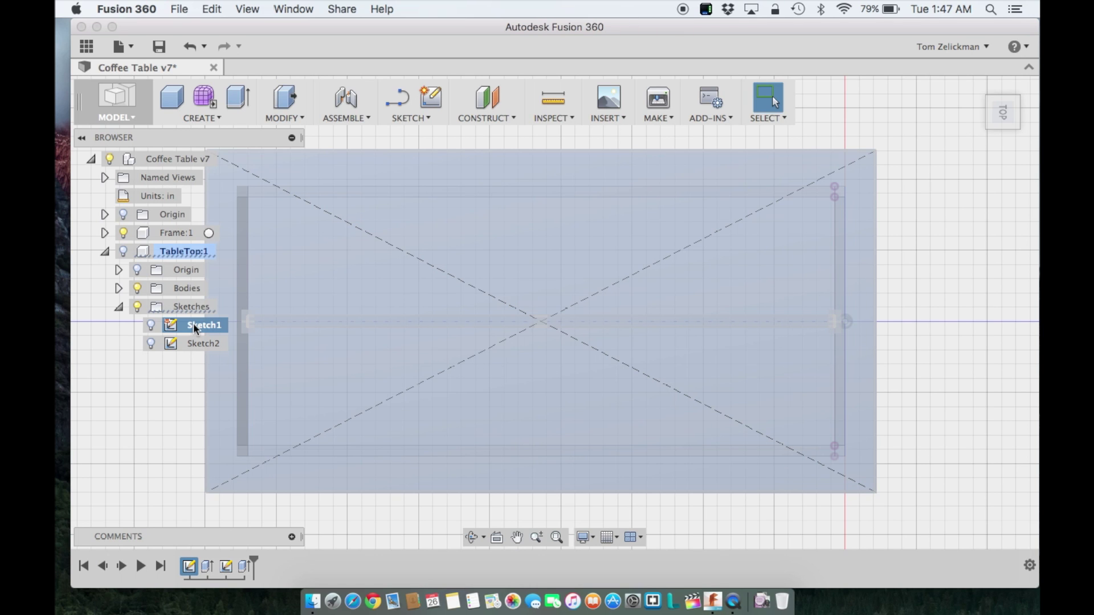
{"action": "right_click", "coordinate": [152, 327]}
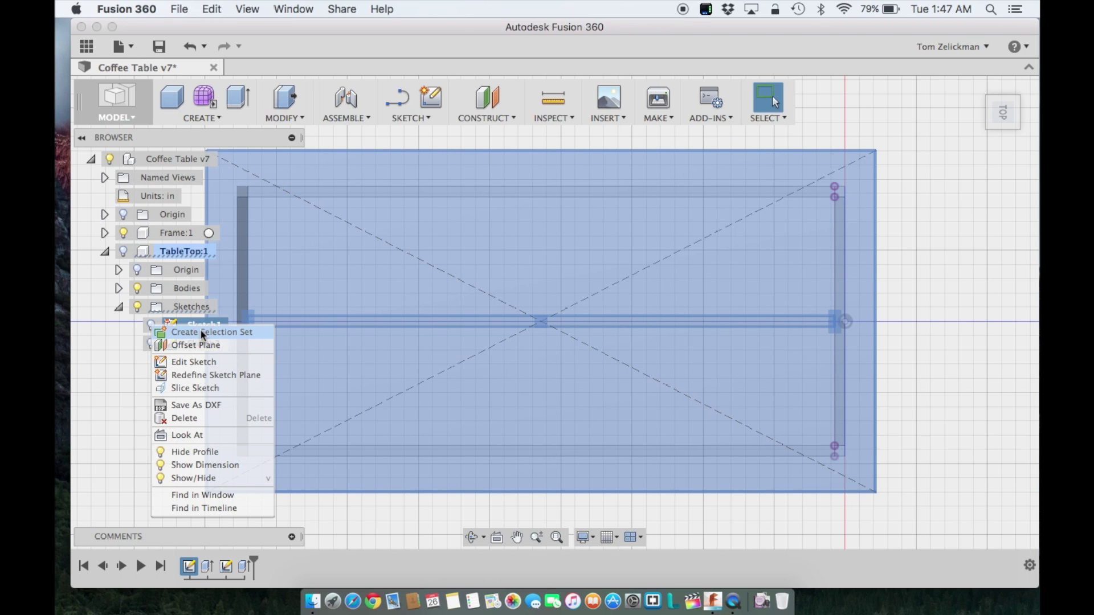
{"action": "left_click", "coordinate": [201, 479]}
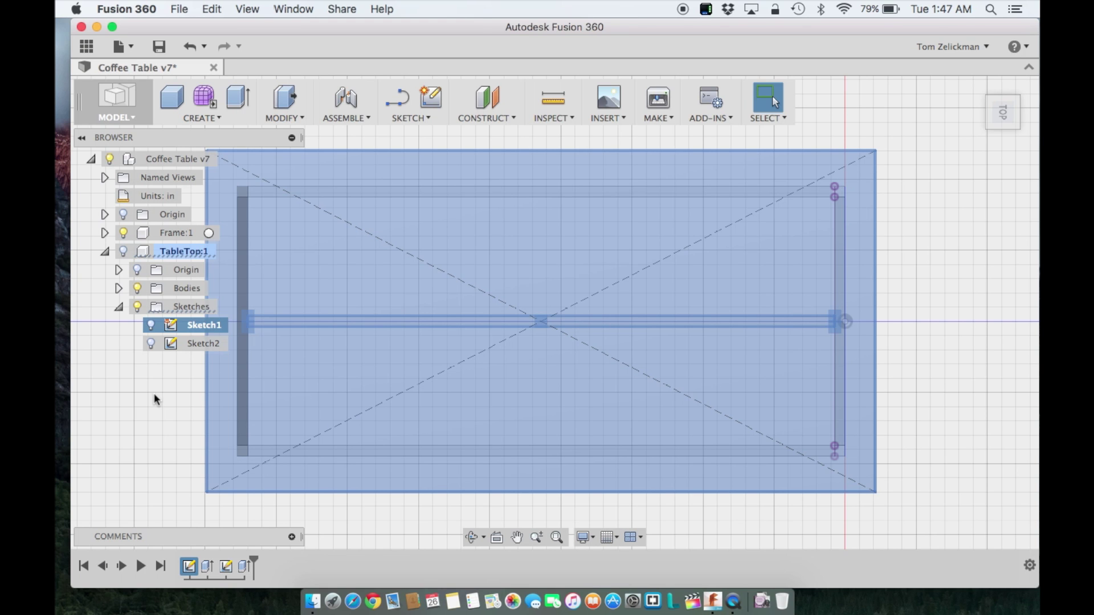
{"action": "left_click", "coordinate": [123, 251]}
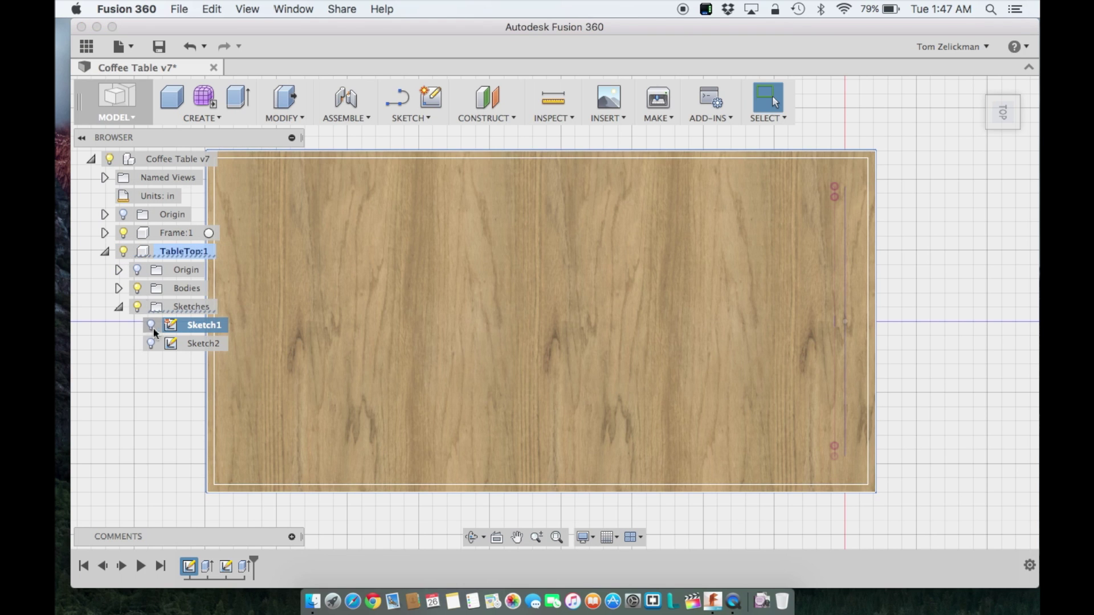
{"action": "left_click", "coordinate": [137, 288]}
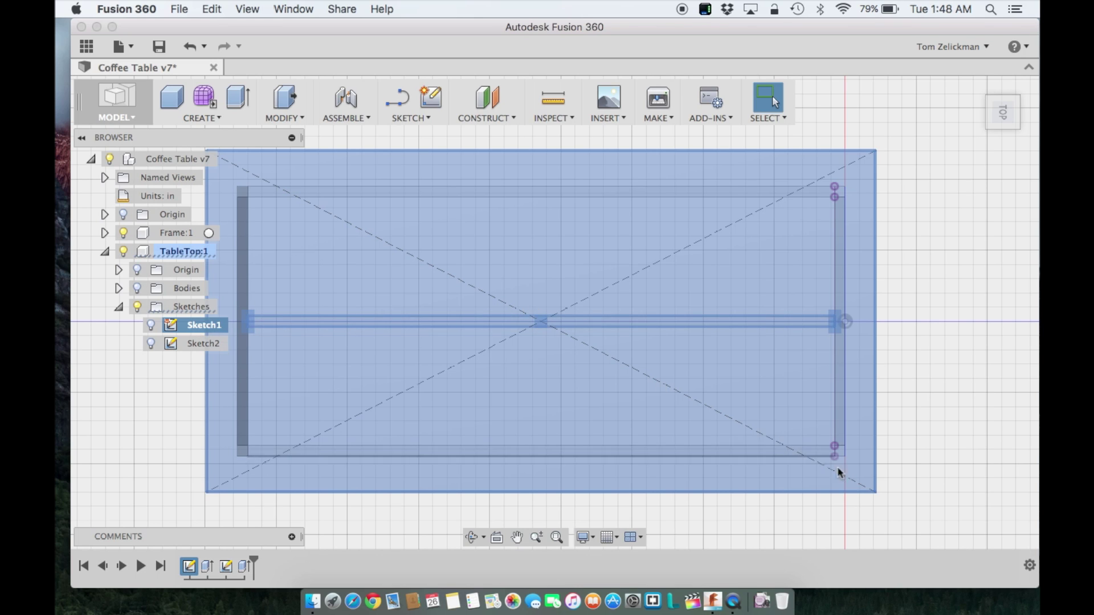
{"action": "left_click", "coordinate": [197, 344]}
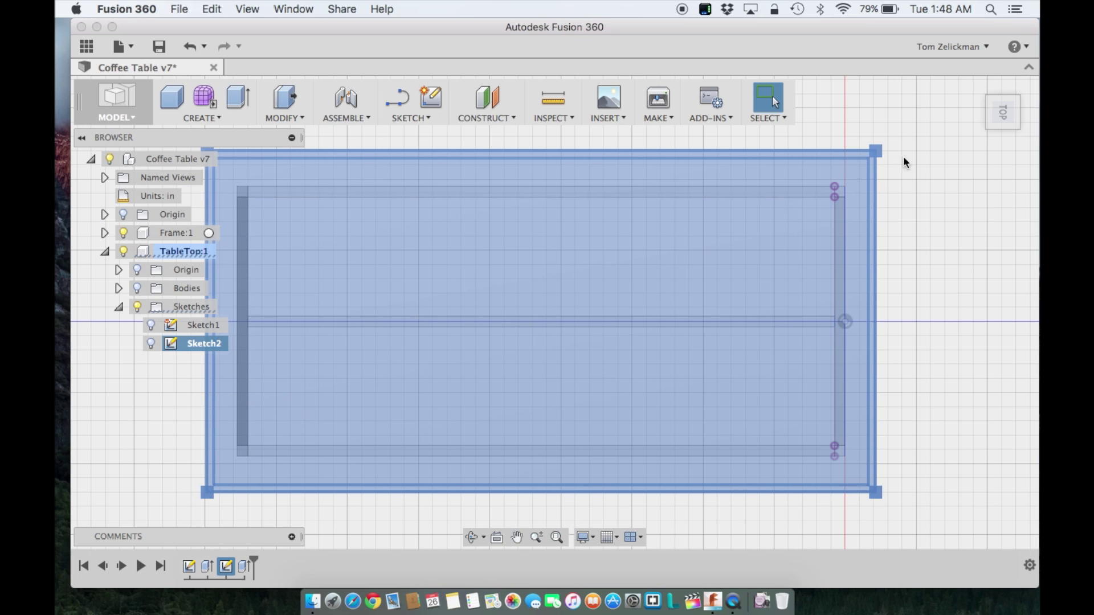
- Orbit to a Right side view, show the tabletop body, and return to Home
{"action": "mouse_move", "coordinate": [1008, 128]}
{"action": "left_click_drag", "start_coordinate": [1010, 130], "coordinate": [1007, 54]}
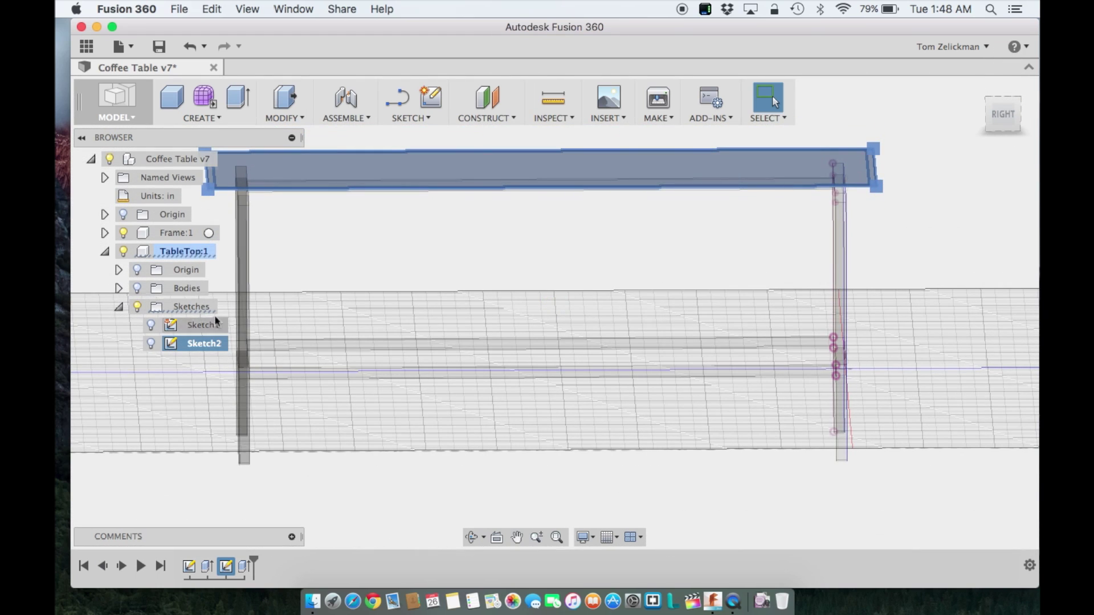
{"action": "left_click", "coordinate": [138, 289]}
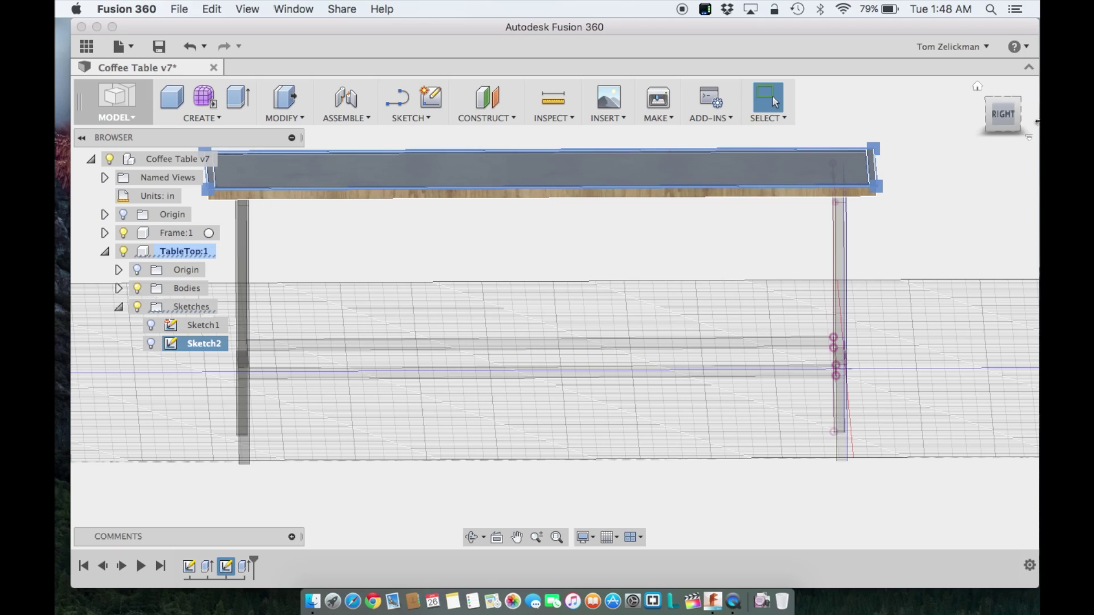
{"action": "left_click", "coordinate": [979, 87]}
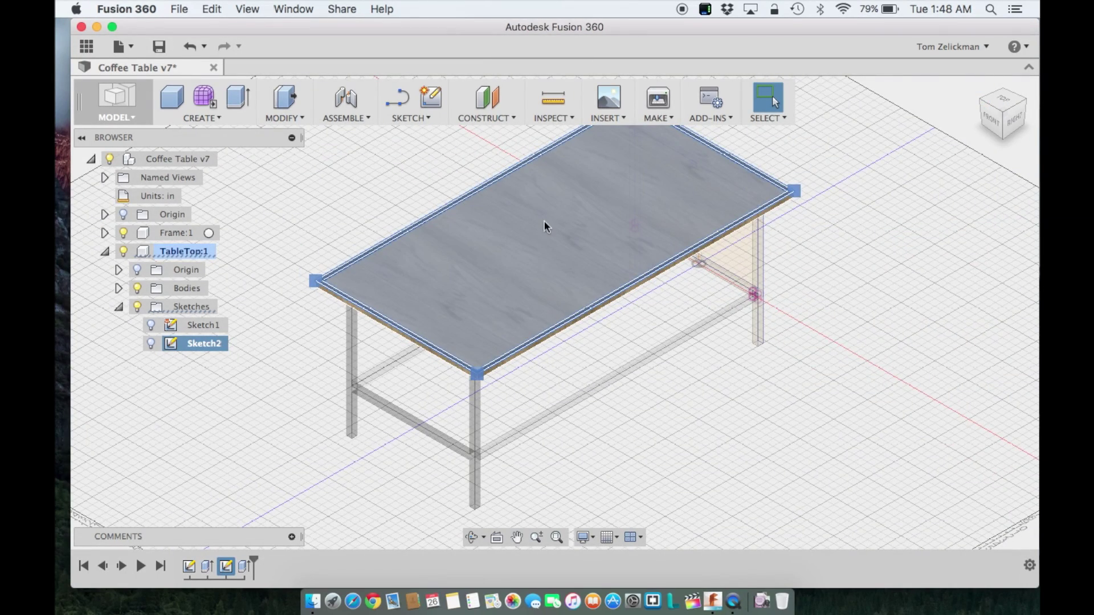
- Zoom in on the wood-grain top, undo the accidental tabletop move, and return Home
{"action": "scroll", "coordinate": [546, 222], "scroll_direction": "up", "scroll_amount": 10}
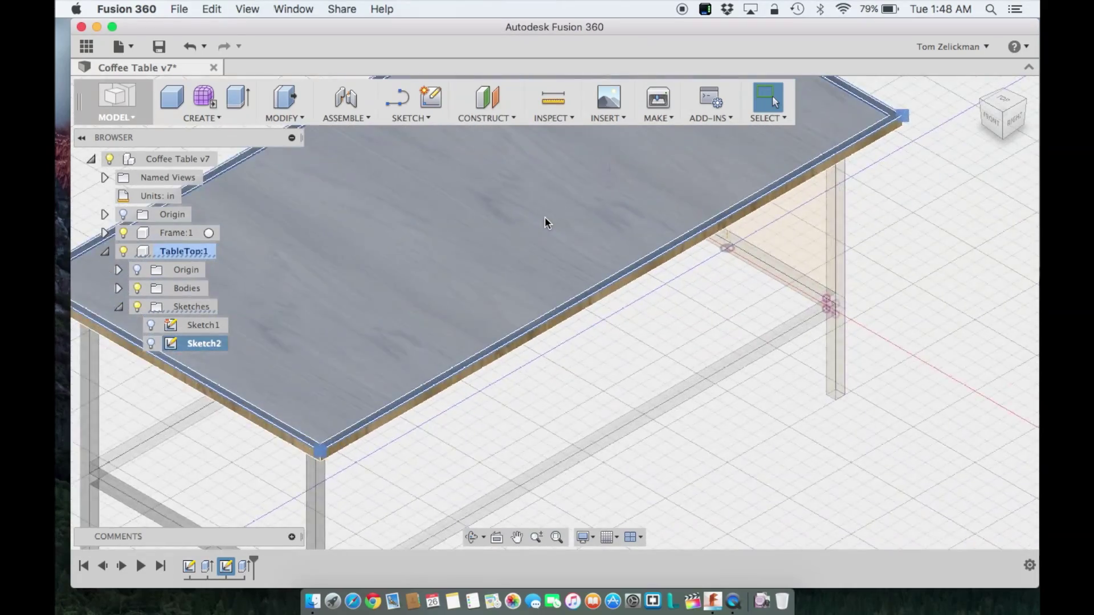
{"action": "scroll", "coordinate": [546, 222], "scroll_direction": "up", "scroll_amount": 5}
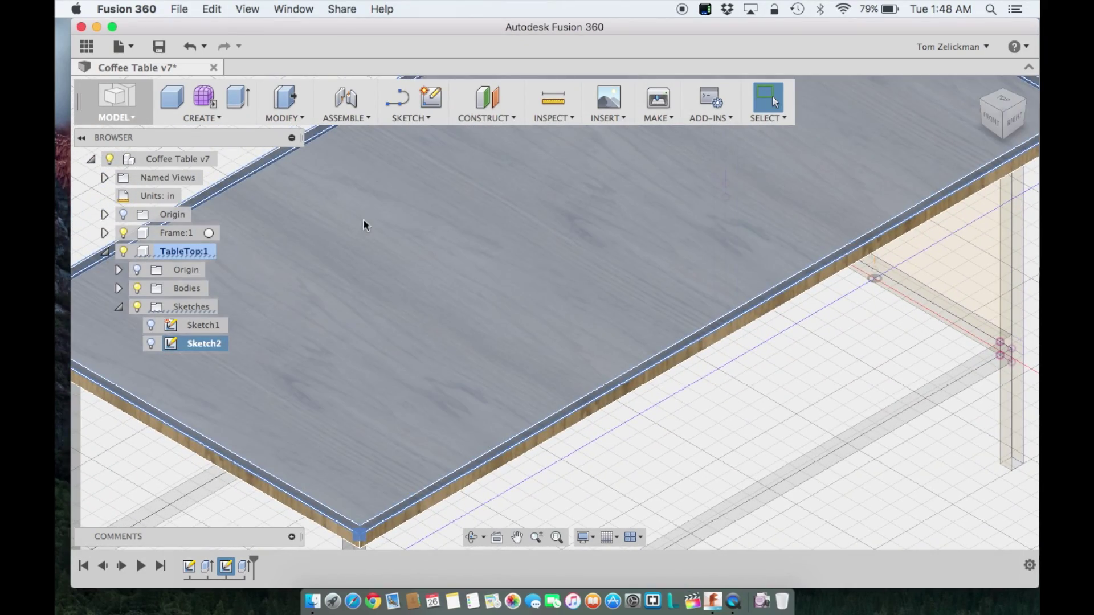
{"action": "left_click_drag", "start_coordinate": [363, 220], "coordinate": [497, 263]}
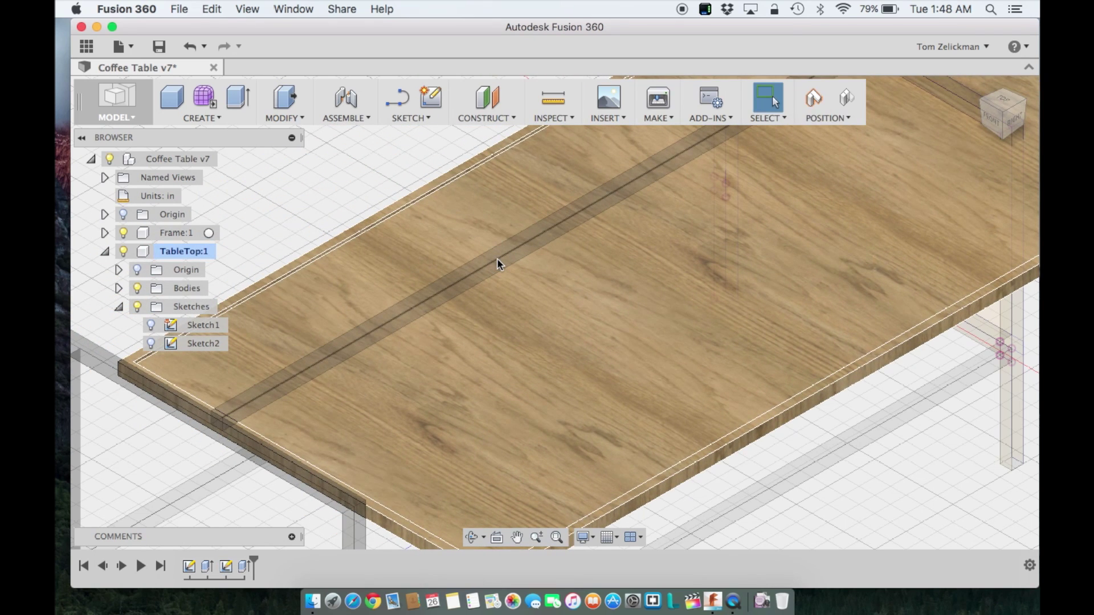
{"action": "key", "text": "super+z"}
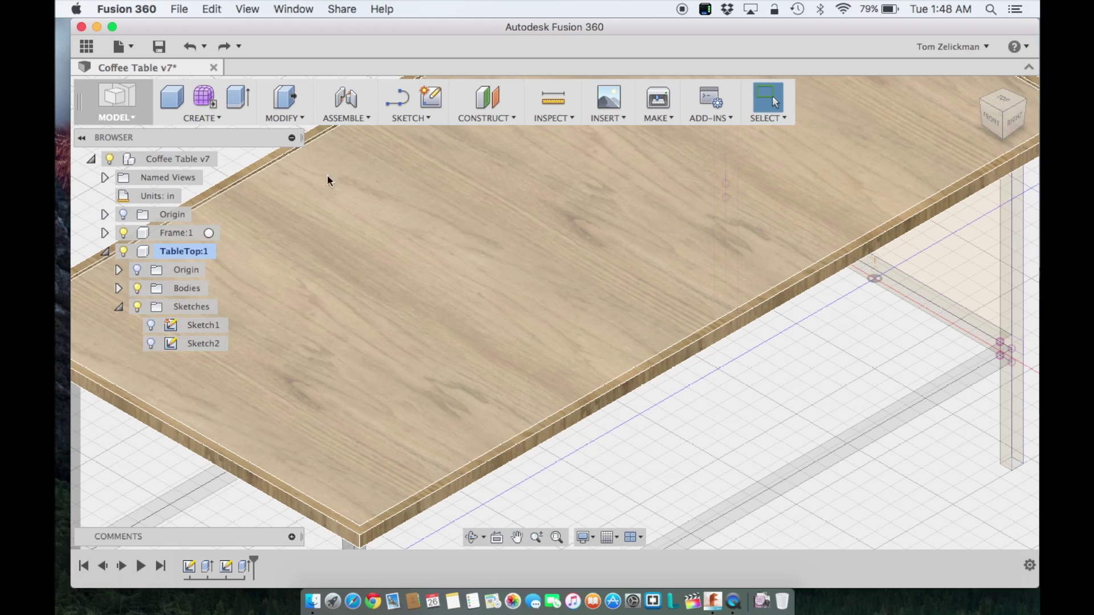
{"action": "scroll", "coordinate": [278, 160], "scroll_direction": "up", "scroll_amount": 5}
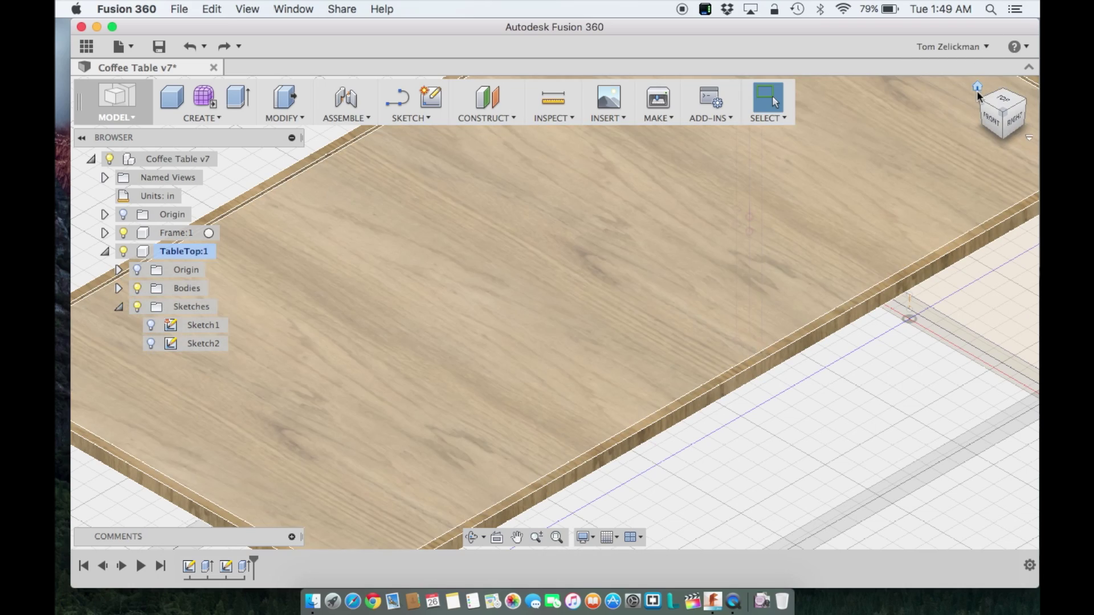
{"action": "left_click", "coordinate": [977, 88]}
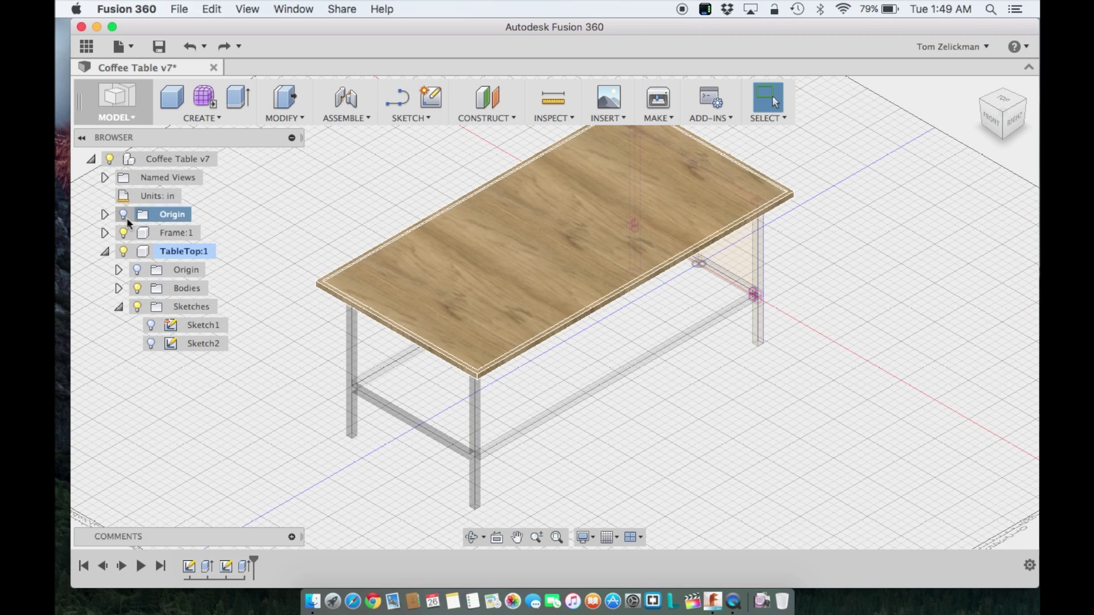
- Activate Coffee Table v7, turn off Frame:1's Sketches, and show TableTop:1 again
{"action": "left_click", "coordinate": [123, 251]}
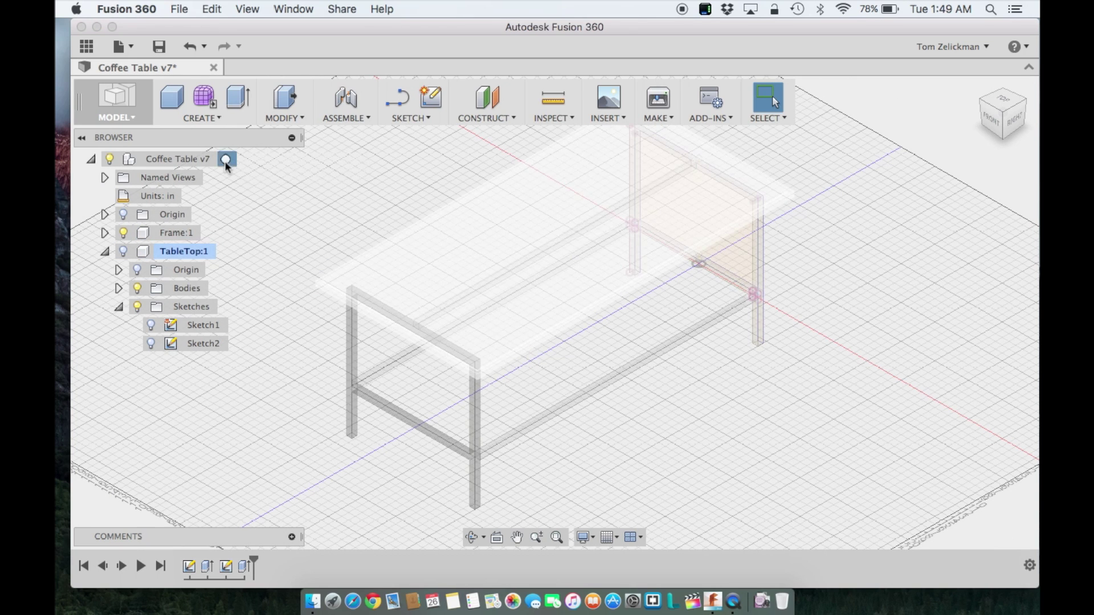
{"action": "left_click", "coordinate": [225, 160]}
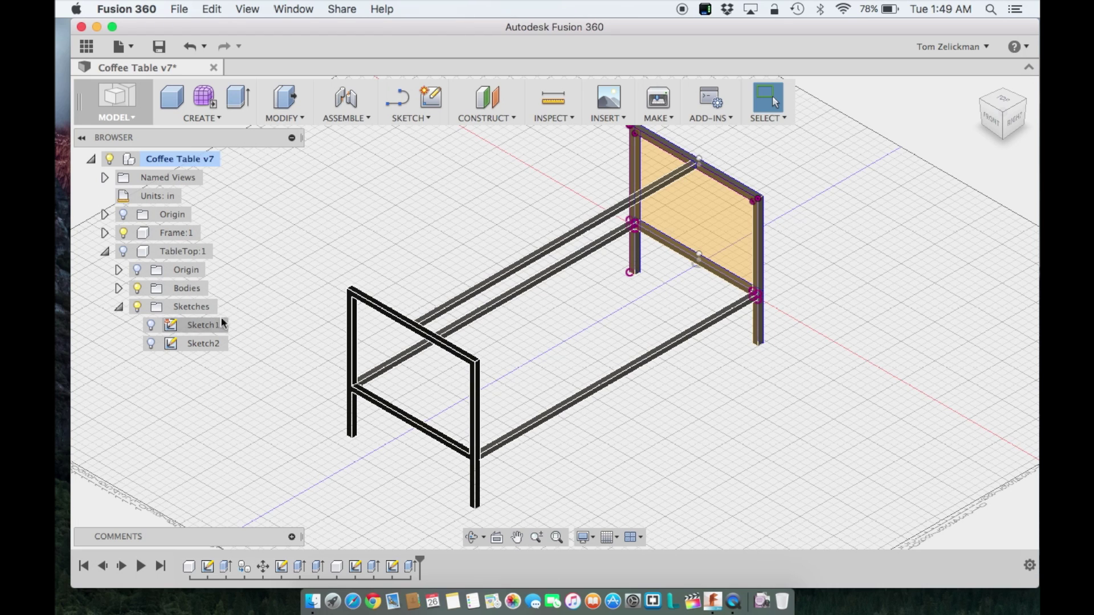
{"action": "left_click", "coordinate": [105, 232]}
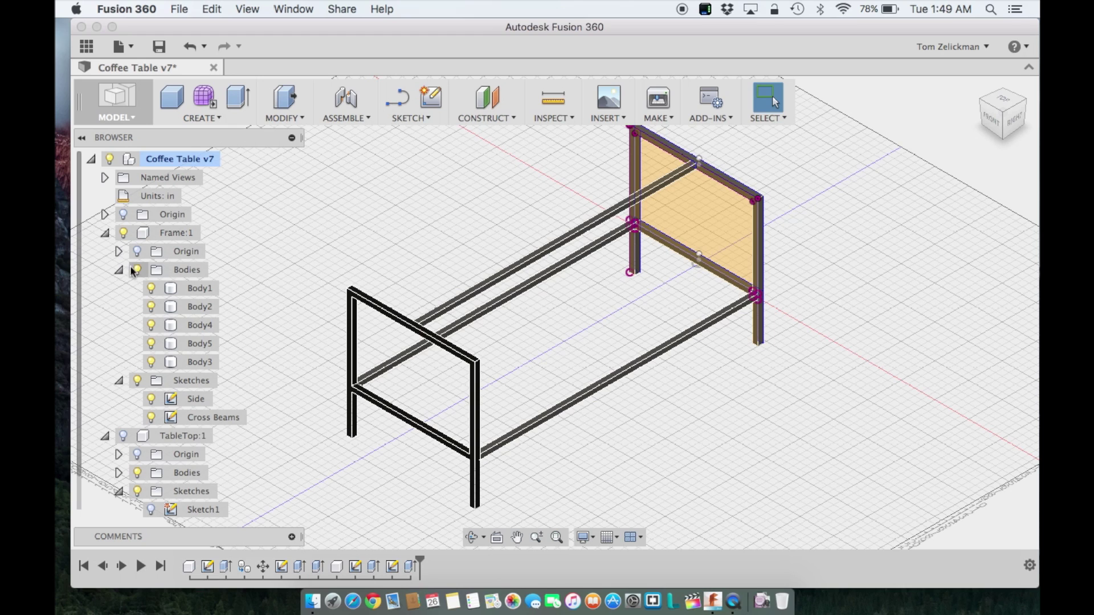
{"action": "left_click", "coordinate": [138, 381]}
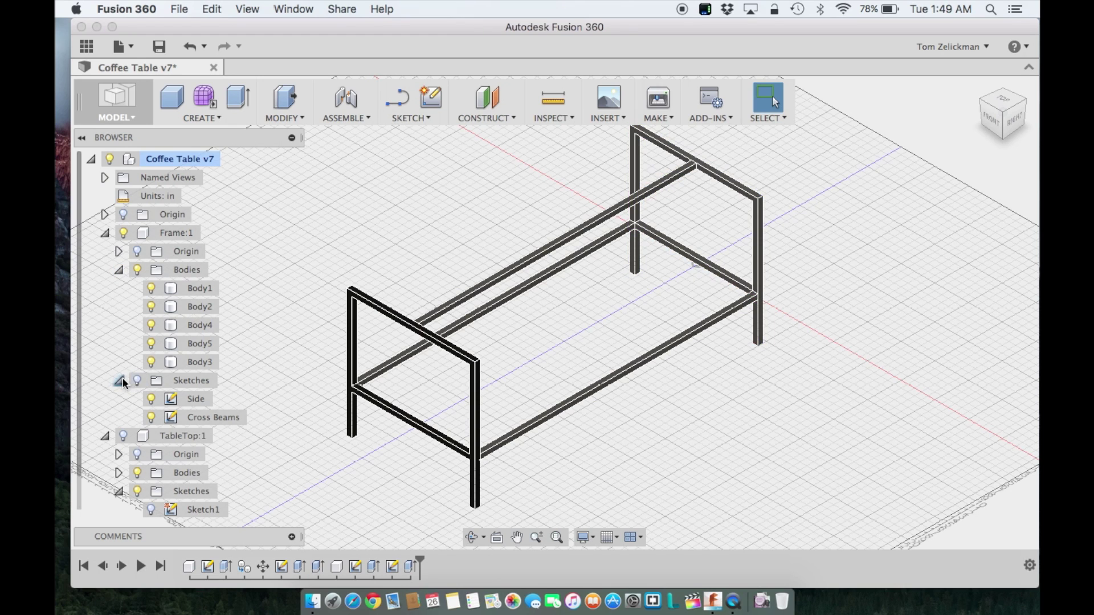
{"action": "left_click", "coordinate": [118, 380]}
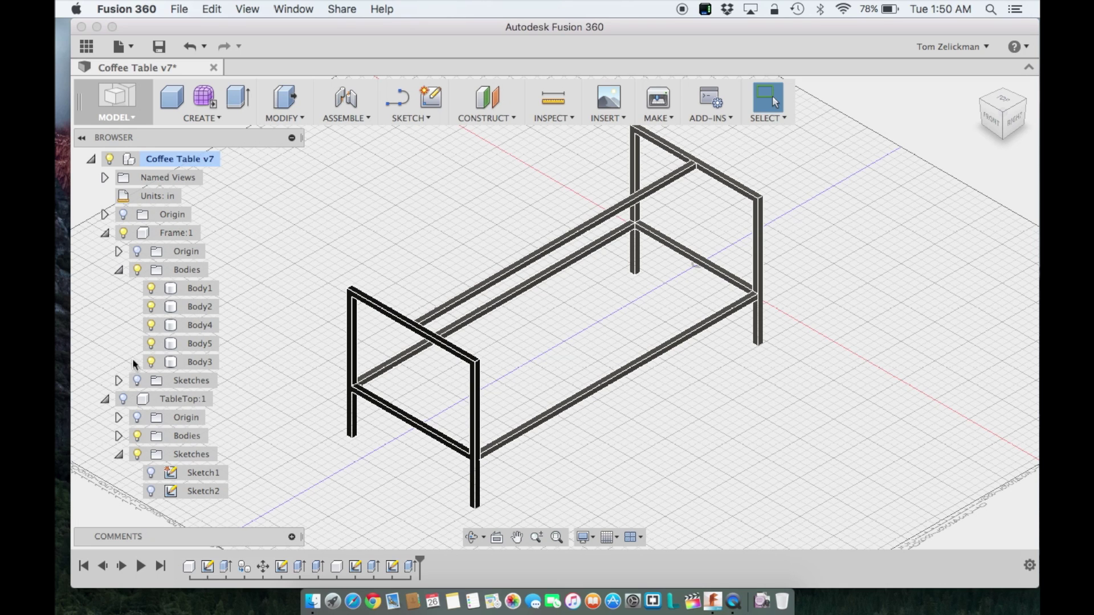
{"action": "left_click", "coordinate": [123, 399]}
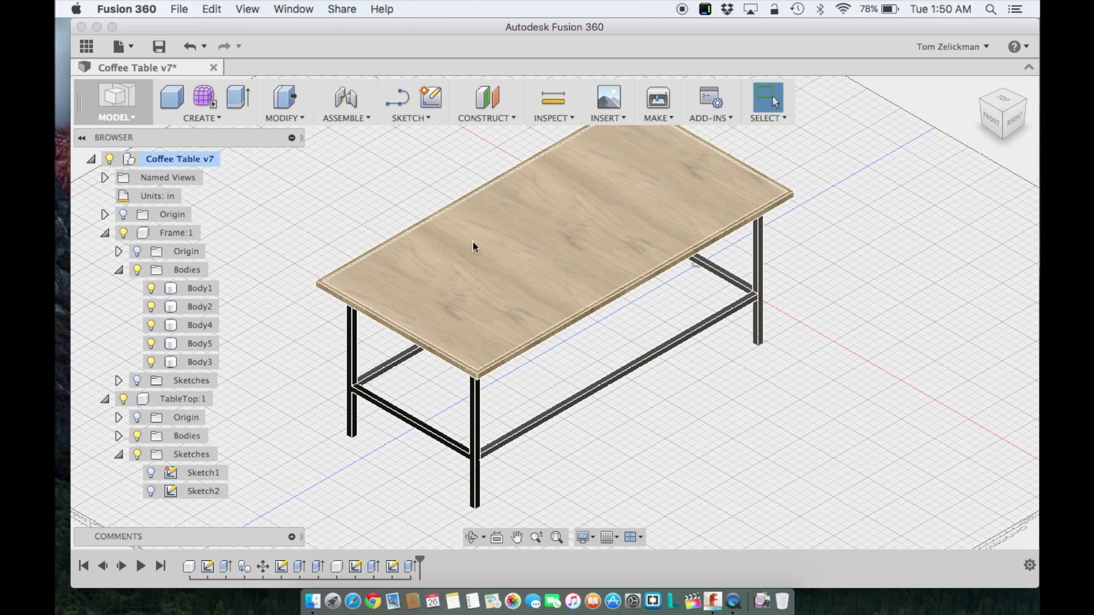